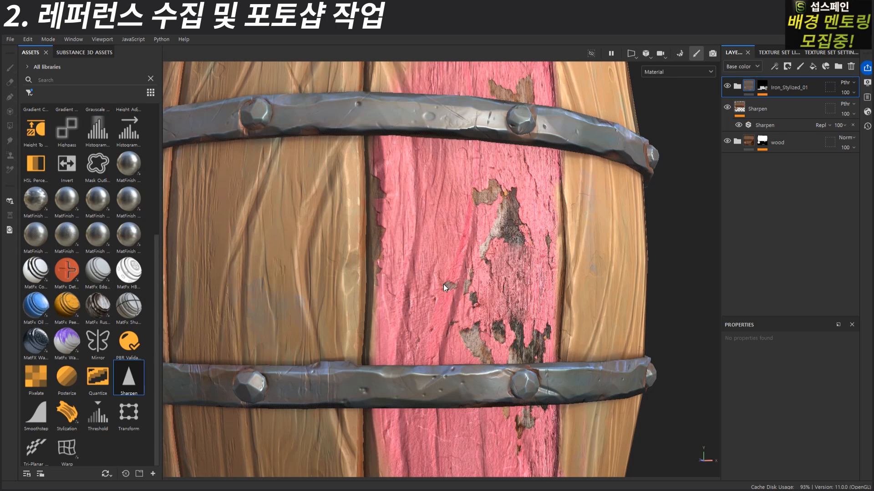
- Examine the reference photos of peeling pink paint on weathered wooden boards
{"action": "mouse_move", "coordinate": [873, 314]}
{"action": "right_mouse_down"}
{"action": "mouse_move", "coordinate": [616, 285]}
{"action": "mouse_move", "coordinate": [611, 272]}
{"action": "right_mouse_up"}
{"action": "mouse_move", "coordinate": [471, 233]}
{"action": "middle_mouse_down"}
{"action": "mouse_move", "coordinate": [447, 244]}
{"action": "mouse_move", "coordinate": [474, 259]}
{"action": "middle_mouse_up"}
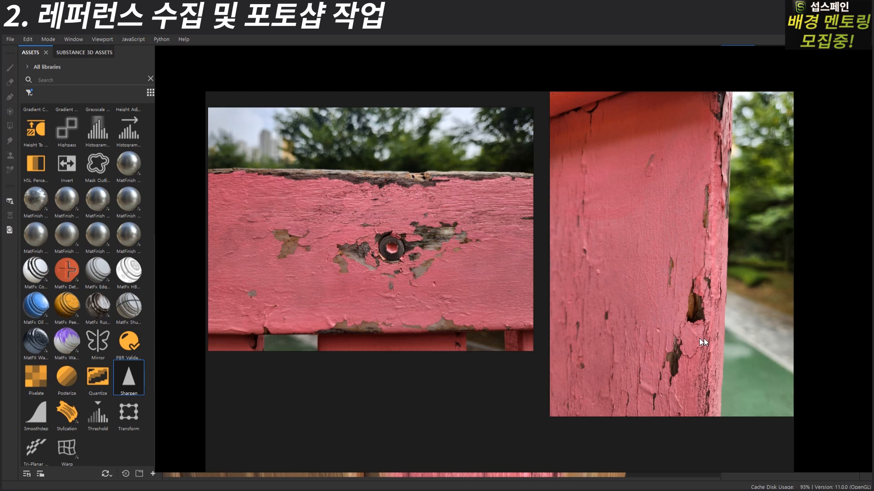
{"action": "middle_click_drag", "start_coordinate": [374, 241], "coordinate": [359, 242]}
{"action": "middle_click_drag", "start_coordinate": [356, 277], "coordinate": [356, 279]}
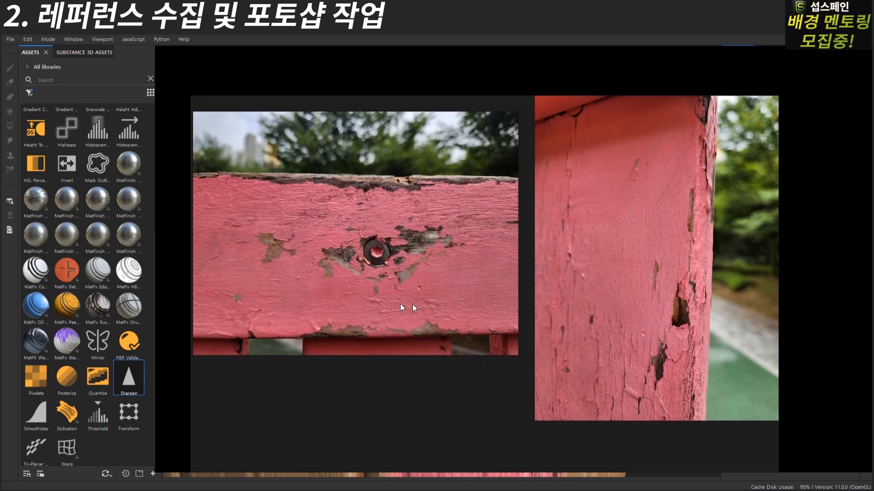
{"action": "middle_click_drag", "start_coordinate": [447, 246], "coordinate": [452, 247]}
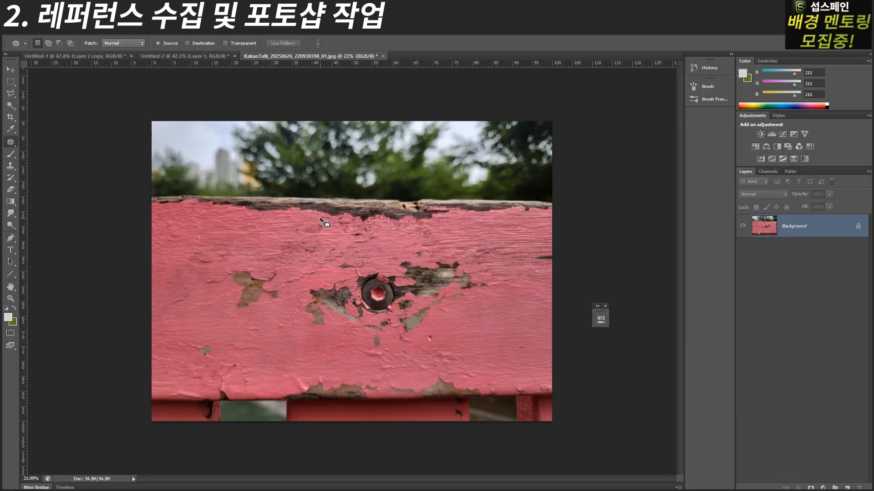
- In Photoshop, crop the pink board photo to exclude the trees above and the gaps below the board
{"action": "left_click_drag", "start_coordinate": [391, 273], "coordinate": [400, 275], "text": "ctrl"}
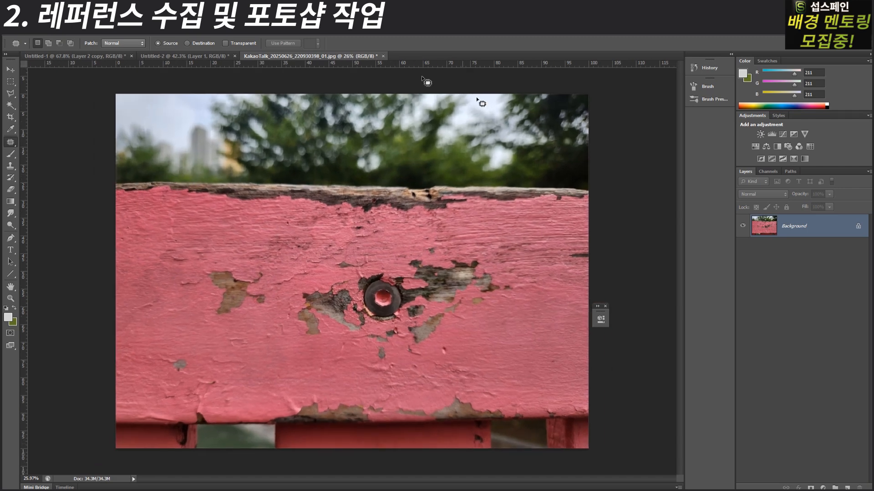
{"action": "left_click", "coordinate": [13, 121]}
{"action": "left_click_drag", "start_coordinate": [348, 91], "coordinate": [370, 132]}
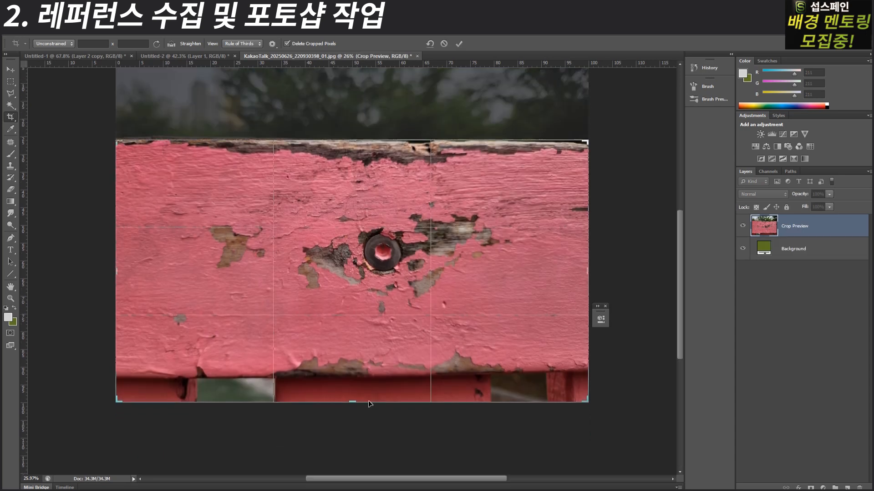
{"action": "left_click_drag", "start_coordinate": [353, 401], "coordinate": [353, 390]}
{"action": "key", "text": "Return"}
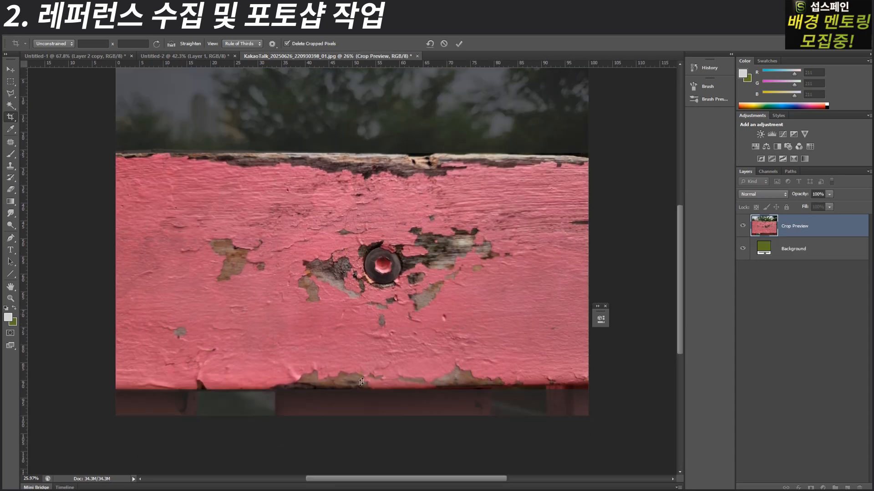
{"action": "key", "text": "v"}
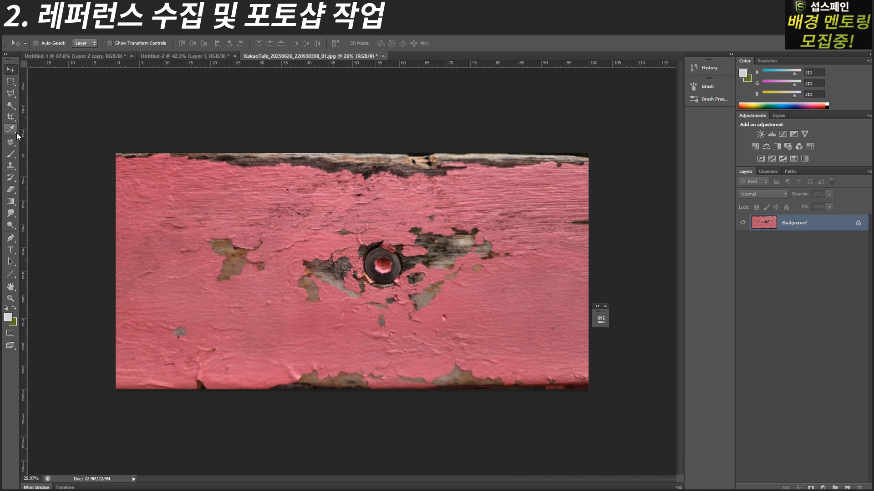
- Remove the bolt at the board's center with the Patch Tool, sampling nearby pink painted wood, and clear the selection
{"action": "left_click", "coordinate": [11, 145]}
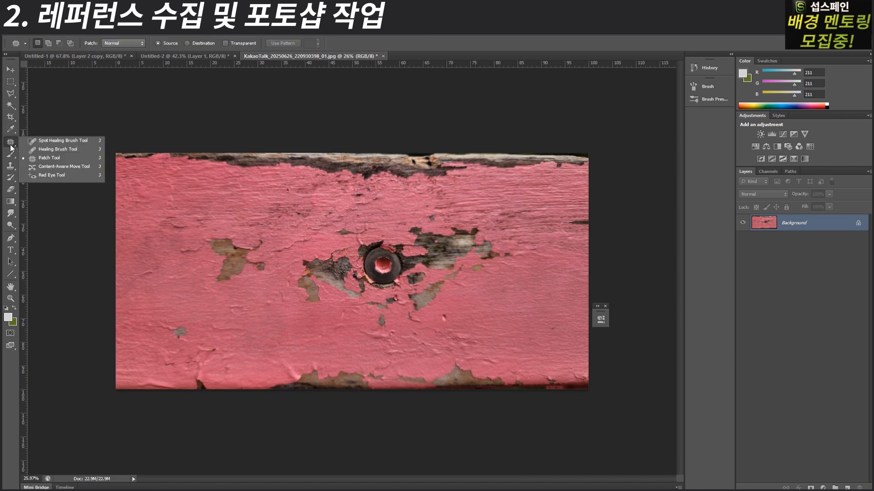
{"action": "left_click", "coordinate": [42, 158]}
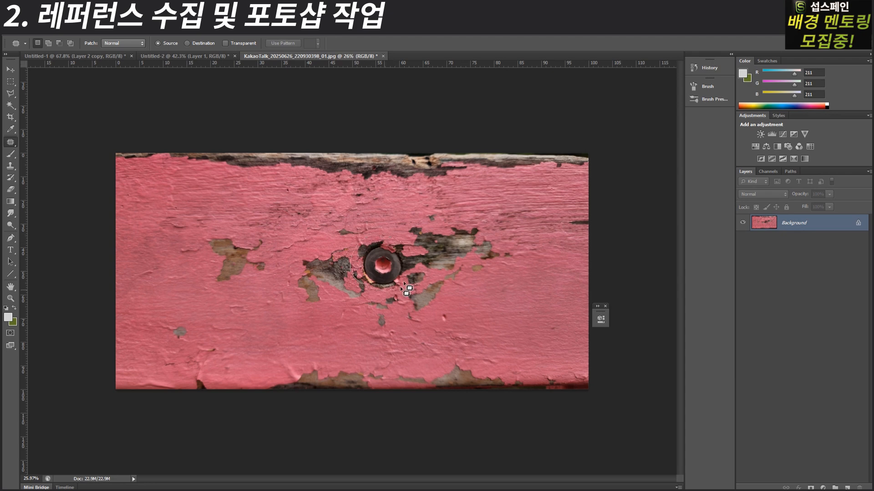
{"action": "left_click_drag", "start_coordinate": [395, 237], "coordinate": [396, 239]}
{"action": "left_click_drag", "start_coordinate": [382, 268], "coordinate": [322, 214]}
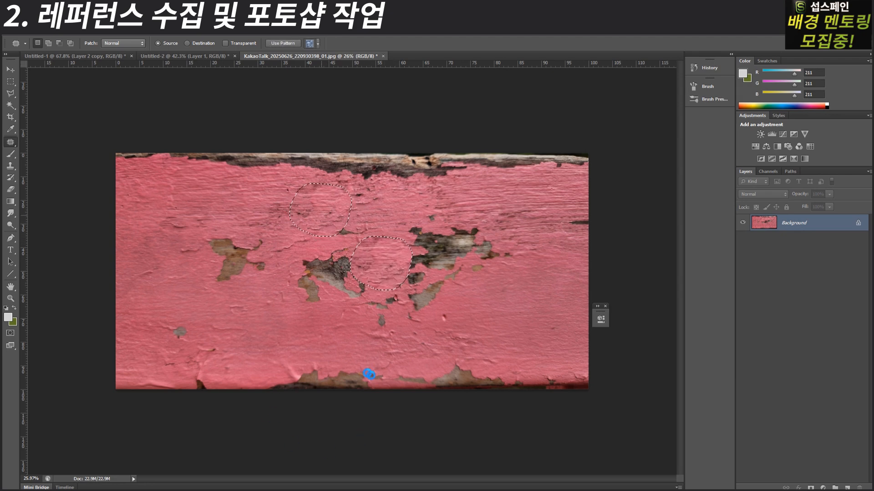
{"action": "key", "text": "ctrl+d"}
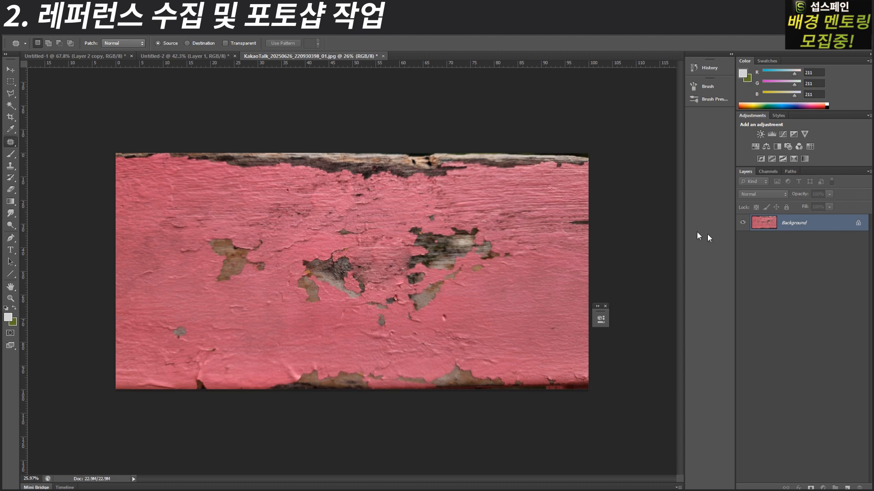
- Duplicate the background photo layer and desaturate the copy
{"action": "key", "text": "ctrl+j"}
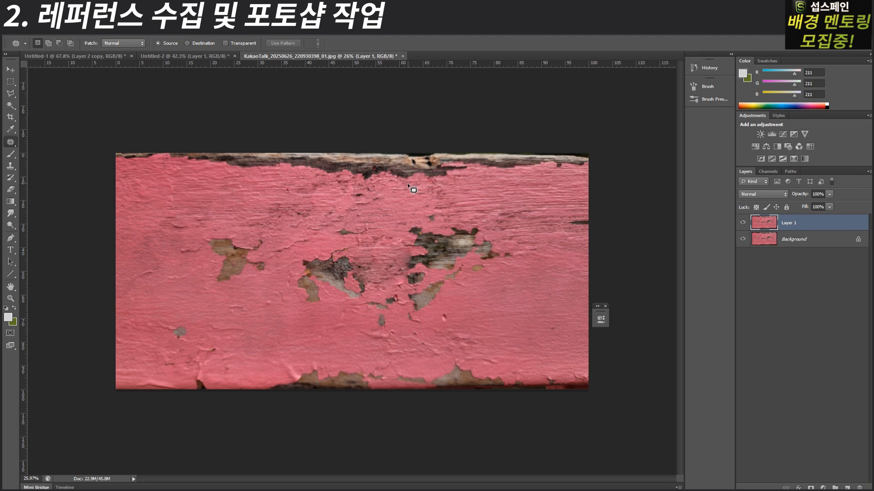
{"action": "key", "text": "ctrl+shift+u"}
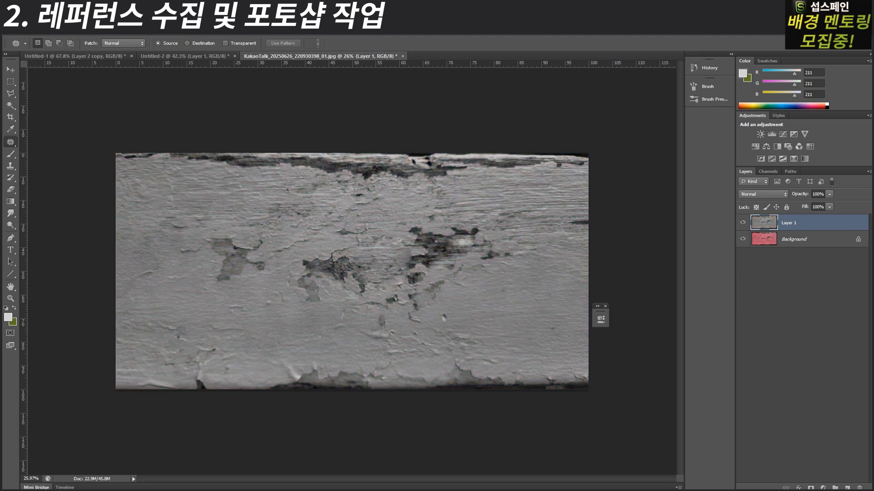
- Apply an Emboss filter to the desaturated layer with angle 135°, height 4 pixels and amount 100%
{"action": "left_click", "coordinate": [147, 31]}
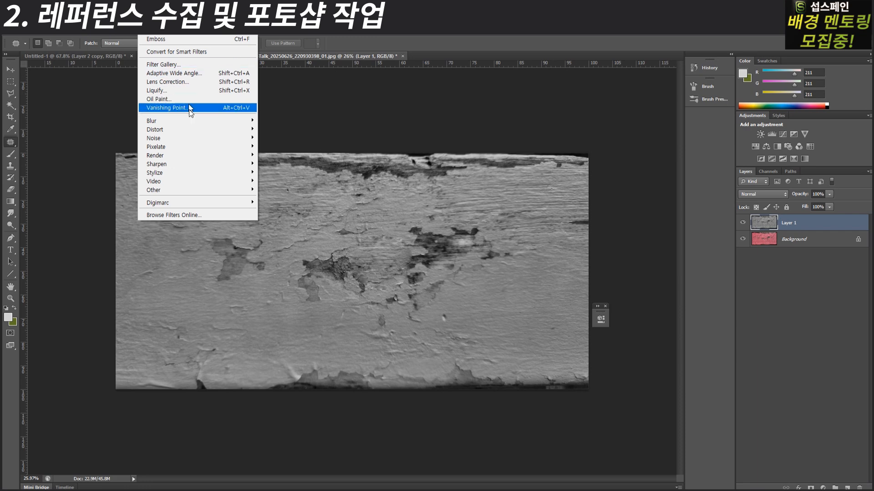
{"action": "mouse_move", "coordinate": [182, 172]}
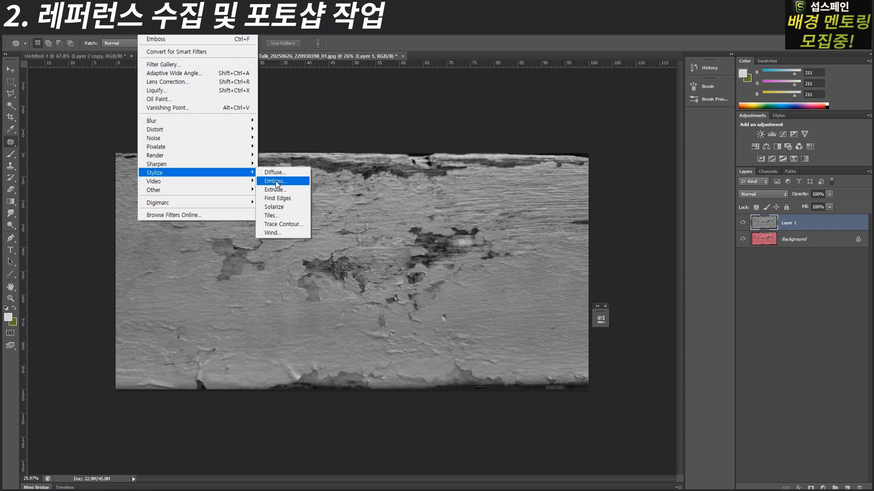
{"action": "left_click", "coordinate": [275, 181]}
{"action": "left_click_drag", "start_coordinate": [463, 293], "coordinate": [465, 293]}
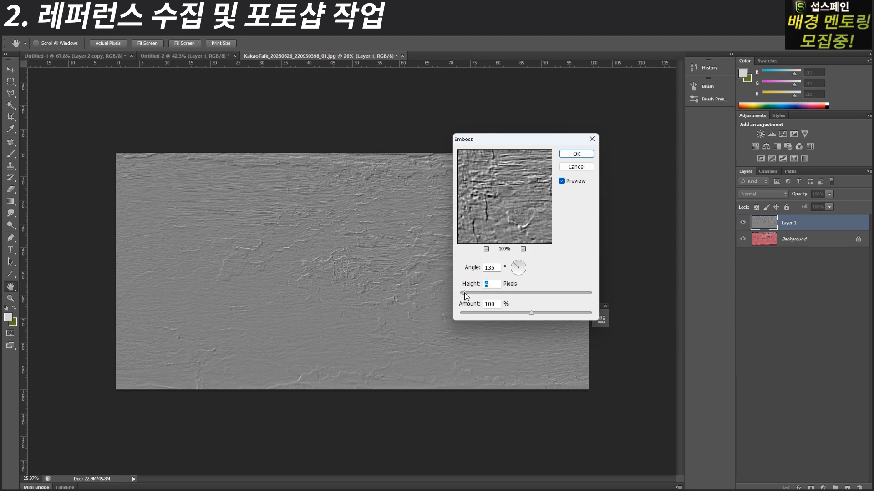
{"action": "left_click", "coordinate": [573, 182]}
{"action": "left_click", "coordinate": [573, 182]}
{"action": "left_click", "coordinate": [576, 154]}
- Sample the embossed layer's flat gray areas in the foreground color picker to check their value, leaving the current color unchanged
{"action": "key", "text": "j"}
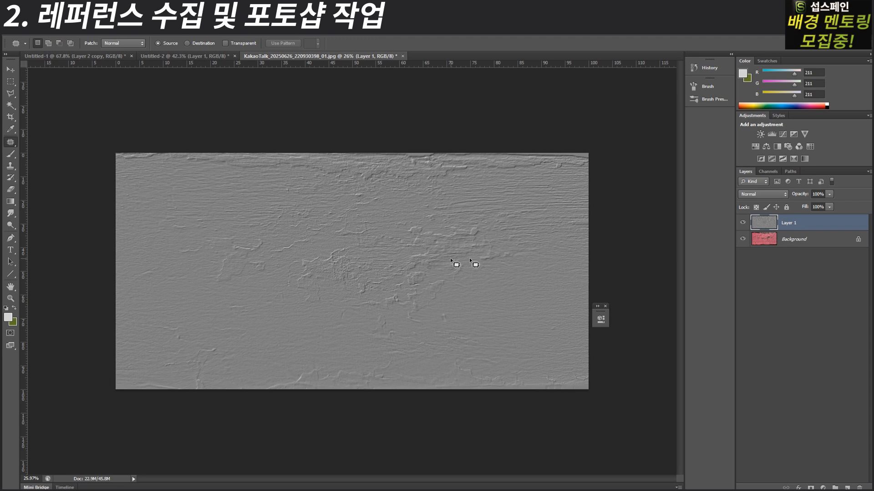
{"action": "key", "text": "n"}
{"action": "left_click", "coordinate": [450, 298]}
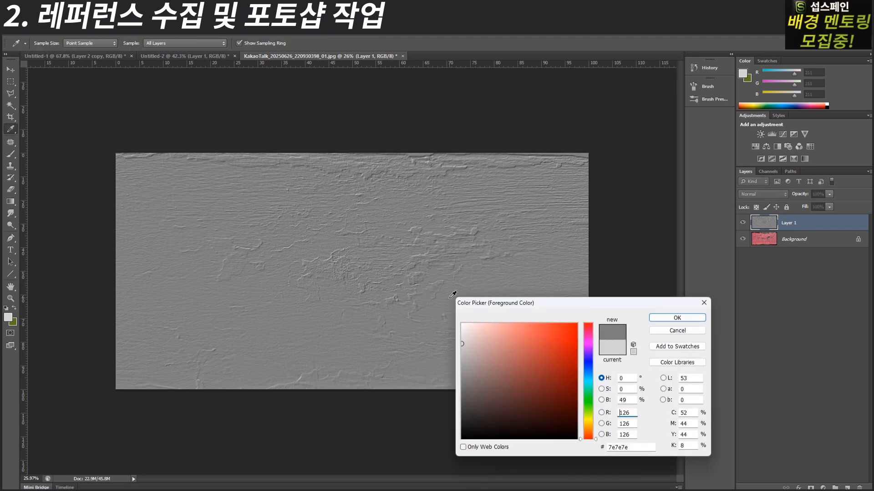
{"action": "left_click", "coordinate": [462, 379]}
{"action": "key", "text": "Escape"}
- Set the embossed layer's blending mode to Overlay
{"action": "left_click", "coordinate": [749, 194]}
{"action": "left_click", "coordinate": [752, 311]}
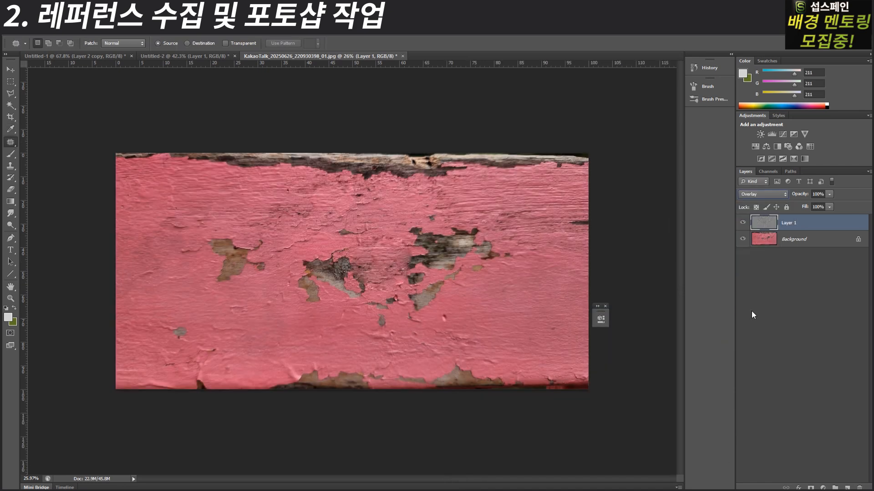
- Compare the board's surface detail with the embossed layer hidden and shown, including a close-up view
{"action": "left_click", "coordinate": [744, 223]}
{"action": "left_click", "coordinate": [743, 223]}
{"action": "left_click", "coordinate": [744, 223]}
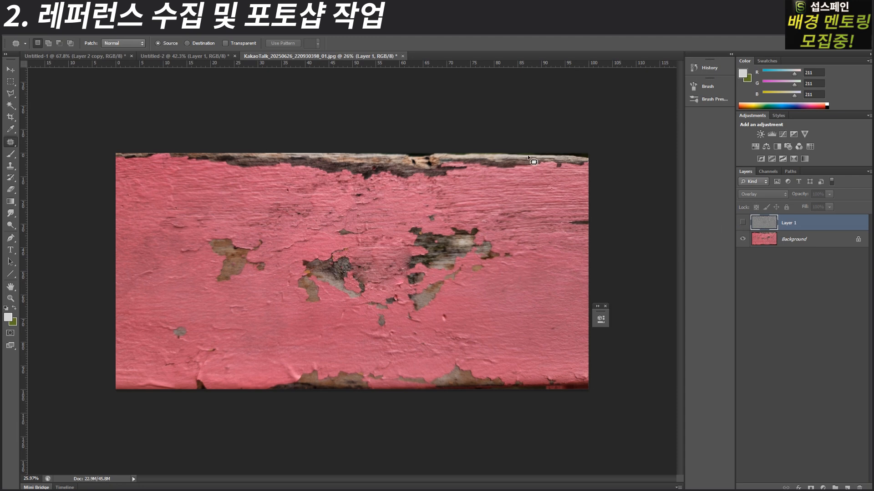
{"action": "left_click", "coordinate": [742, 223]}
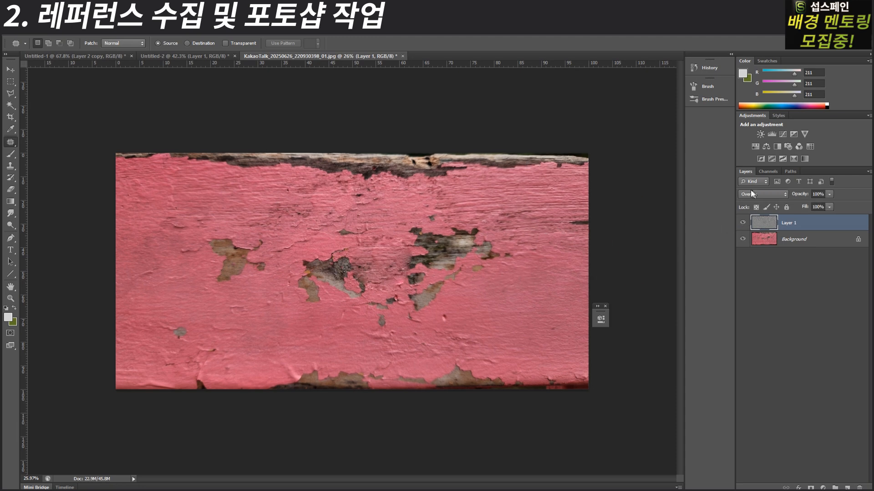
{"action": "left_click", "coordinate": [359, 250], "text": "ctrl"}
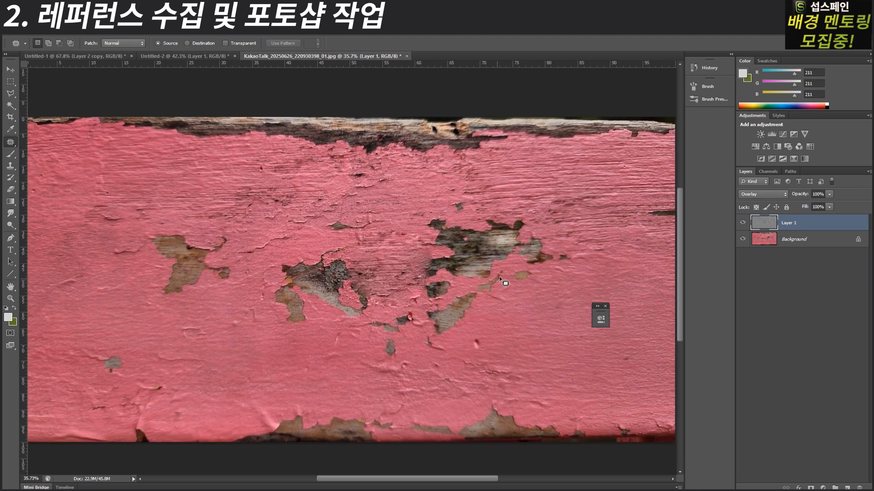
{"action": "left_click", "coordinate": [742, 223]}
{"action": "left_click", "coordinate": [742, 223]}
{"action": "left_click", "coordinate": [742, 222]}
{"action": "left_click", "coordinate": [742, 223]}
{"action": "left_click", "coordinate": [742, 223]}
{"action": "left_click", "coordinate": [742, 223]}
{"action": "left_click", "coordinate": [743, 223]}
{"action": "left_click", "coordinate": [742, 223]}
{"action": "left_click", "coordinate": [743, 223]}
{"action": "left_click", "coordinate": [742, 223]}
{"action": "left_click_drag", "start_coordinate": [560, 219], "coordinate": [440, 251]}
{"action": "left_click", "coordinate": [743, 223]}
{"action": "left_click", "coordinate": [743, 223]}
{"action": "left_click", "coordinate": [742, 223]}
{"action": "left_click", "coordinate": [743, 223]}
{"action": "left_click", "coordinate": [743, 223]}
{"action": "left_click", "coordinate": [743, 223]}
{"action": "left_click", "coordinate": [743, 223]}
{"action": "left_click", "coordinate": [742, 224]}
{"action": "left_click_drag", "start_coordinate": [501, 256], "coordinate": [406, 278], "text": "ctrl"}
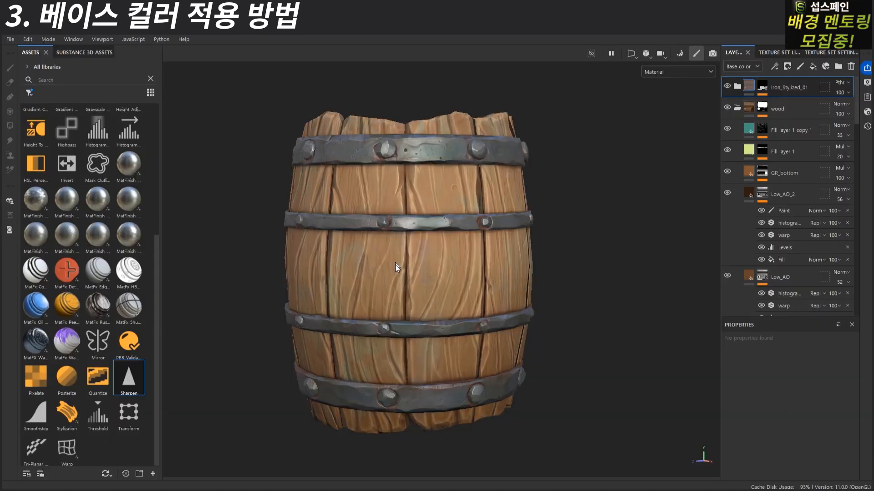
- In Substance 3D Painter, place the PaintWood image as a base color decal on a plank at the barrel's middle
{"action": "left_click_drag", "start_coordinate": [406, 187], "coordinate": [454, 269], "text": "alt"}
{"action": "right_click_drag", "start_coordinate": [454, 269], "coordinate": [486, 328], "text": "alt"}
{"action": "left_click_drag", "start_coordinate": [486, 329], "coordinate": [484, 298], "text": "alt"}
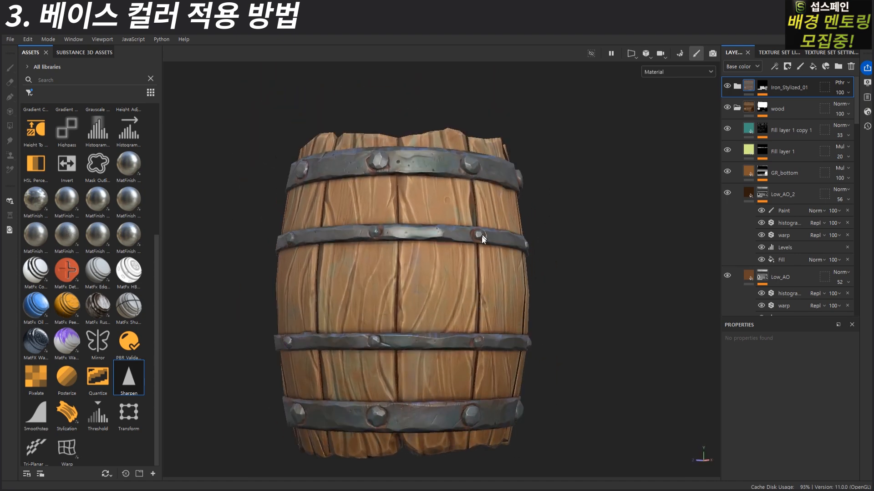
{"action": "left_click_drag", "start_coordinate": [485, 235], "coordinate": [507, 251], "text": "alt"}
{"action": "left_click_drag", "start_coordinate": [510, 284], "coordinate": [477, 246], "text": "alt"}
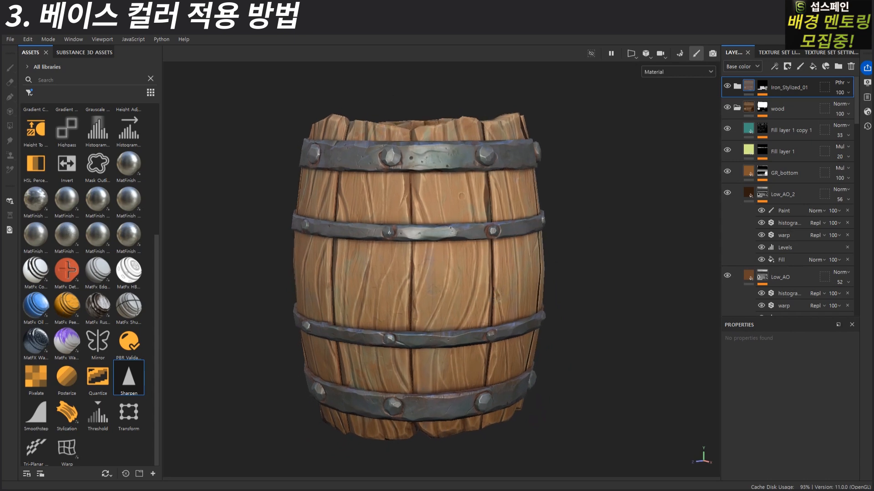
{"action": "mouse_move", "coordinate": [614, 293]}
{"action": "left_mouse_down"}
{"action": "mouse_move", "coordinate": [452, 266]}
{"action": "mouse_move", "coordinate": [463, 269]}
{"action": "left_mouse_up"}
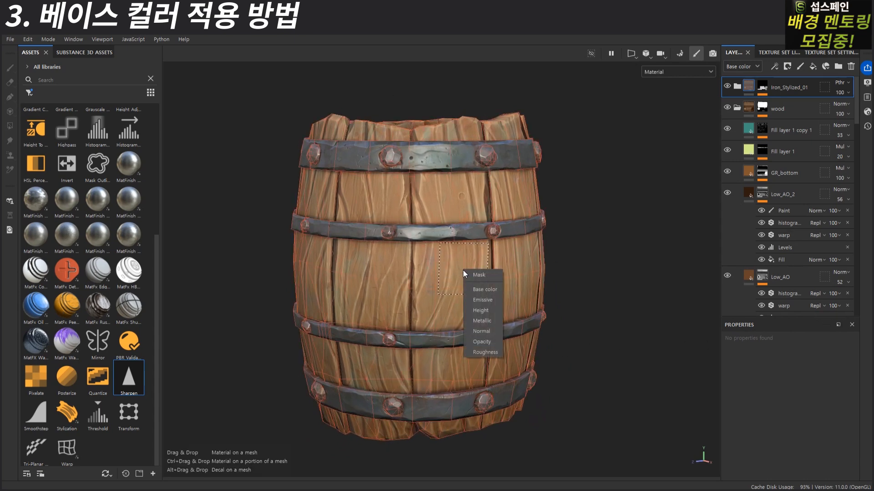
{"action": "left_click", "coordinate": [487, 287]}
- Enlarge the PaintWood projection, stretching it mainly in width across the barrel between the two middle iron bands
{"action": "mouse_move", "coordinate": [487, 304]}
{"action": "left_mouse_down", "text": "alt"}
{"action": "mouse_move", "coordinate": [433, 301]}
{"action": "mouse_move", "coordinate": [419, 230]}
{"action": "left_mouse_up", "text": "alt"}
{"action": "right_click_drag", "start_coordinate": [419, 231], "coordinate": [495, 252], "text": "alt"}
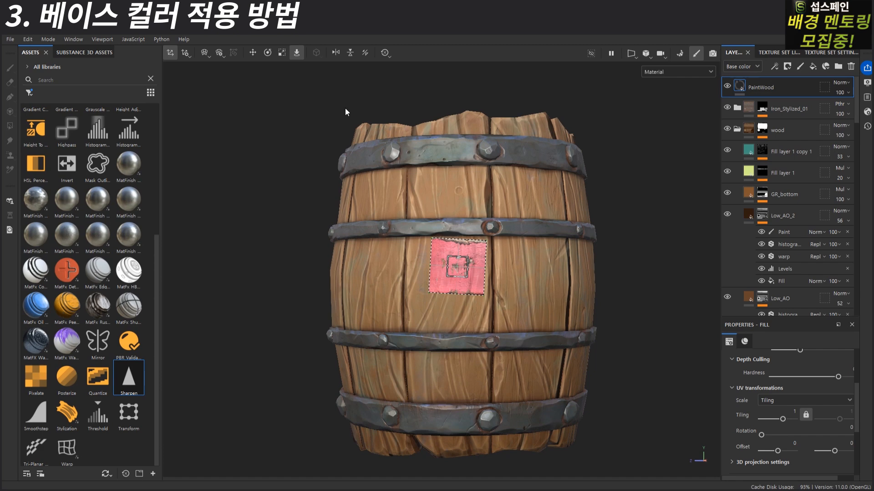
{"action": "left_click", "coordinate": [254, 53]}
{"action": "left_click", "coordinate": [280, 53]}
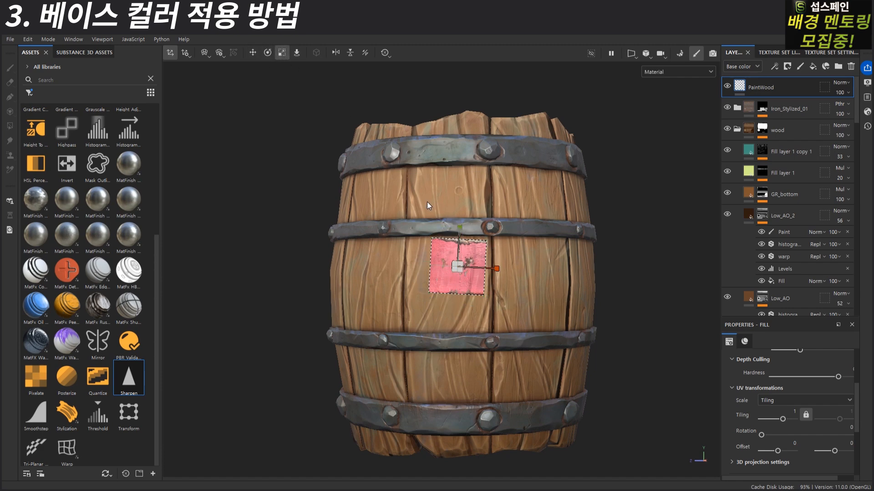
{"action": "left_click", "coordinate": [254, 54]}
{"action": "left_click", "coordinate": [282, 53]}
{"action": "left_click_drag", "start_coordinate": [460, 228], "coordinate": [458, 208]}
{"action": "left_click_drag", "start_coordinate": [498, 269], "coordinate": [651, 274]}
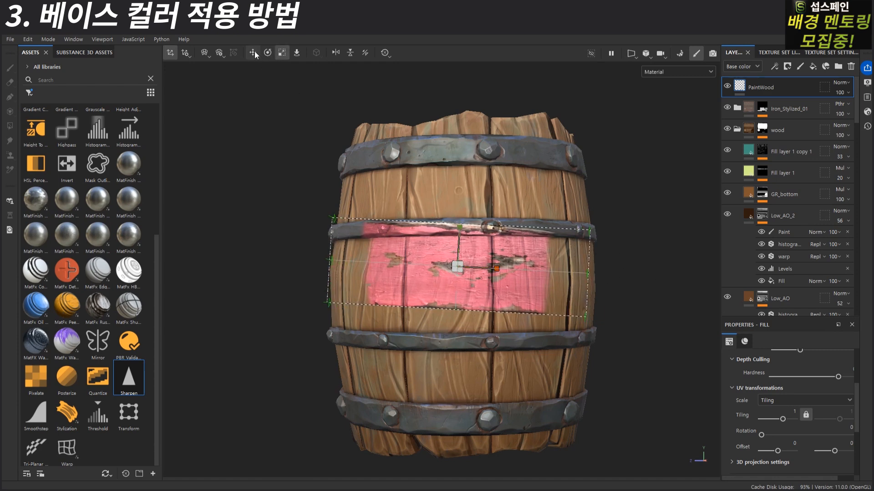
- Rotate the PaintWood projection to run vertically and shift it sideways to line up with a single plank
{"action": "left_click", "coordinate": [266, 52]}
{"action": "left_click_drag", "start_coordinate": [497, 268], "coordinate": [428, 203]}
{"action": "left_click", "coordinate": [252, 53]}
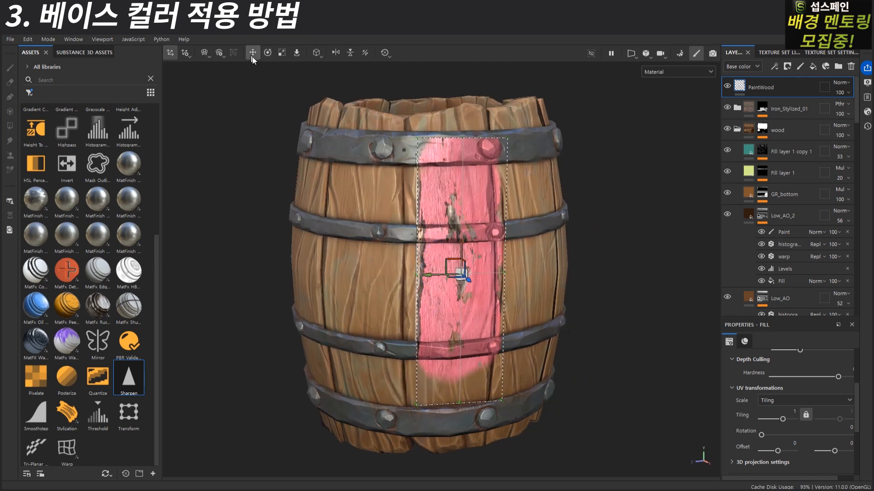
{"action": "left_click_drag", "start_coordinate": [430, 276], "coordinate": [420, 275]}
- Adjust the PaintWood projection's depth to cover the curved plank and inspect its fit from several angles
{"action": "left_click_drag", "start_coordinate": [517, 260], "coordinate": [466, 302], "text": "alt"}
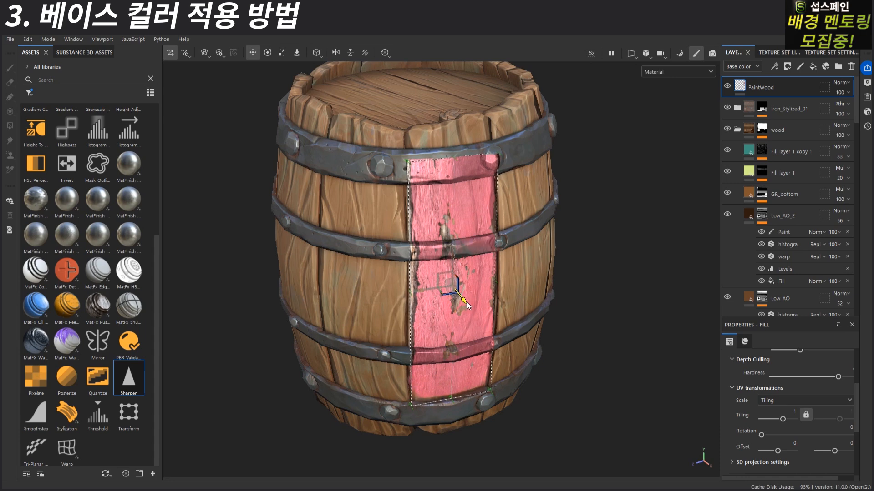
{"action": "mouse_move", "coordinate": [466, 300]}
{"action": "left_mouse_down", "text": "alt"}
{"action": "mouse_move", "coordinate": [526, 318]}
{"action": "mouse_move", "coordinate": [585, 287]}
{"action": "mouse_move", "coordinate": [625, 302]}
{"action": "mouse_move", "coordinate": [597, 270]}
{"action": "left_mouse_up", "text": "alt"}
{"action": "left_click_drag", "start_coordinate": [531, 139], "coordinate": [585, 129], "text": "alt"}
{"action": "left_click_drag", "start_coordinate": [563, 342], "coordinate": [513, 294], "text": "alt"}
{"action": "scroll", "coordinate": [513, 277], "scroll_direction": "up", "scroll_amount": 2}
{"action": "left_click_drag", "start_coordinate": [514, 261], "coordinate": [458, 241], "text": "alt"}
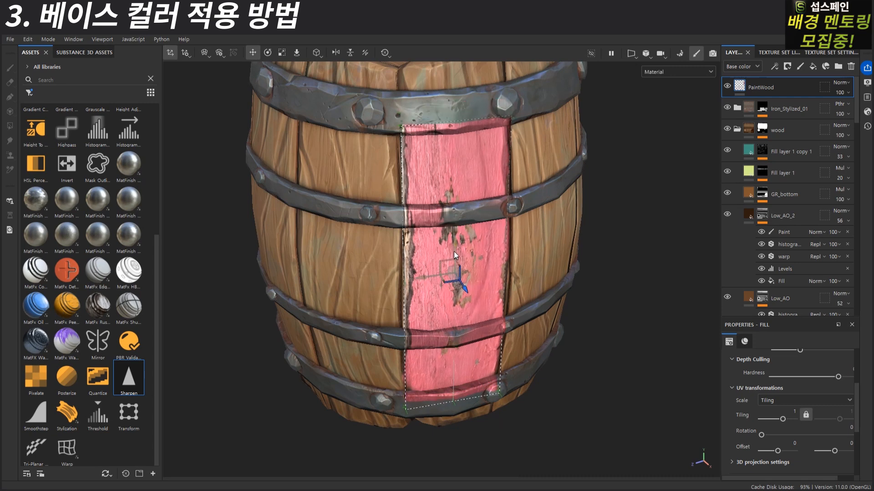
{"action": "left_click_drag", "start_coordinate": [454, 245], "coordinate": [512, 234], "text": "alt"}
{"action": "middle_click_drag", "start_coordinate": [511, 234], "coordinate": [512, 249], "text": "alt"}
{"action": "scroll", "coordinate": [514, 246], "scroll_direction": "up", "scroll_amount": 1}
{"action": "left_click_drag", "start_coordinate": [514, 239], "coordinate": [505, 215], "text": "alt"}
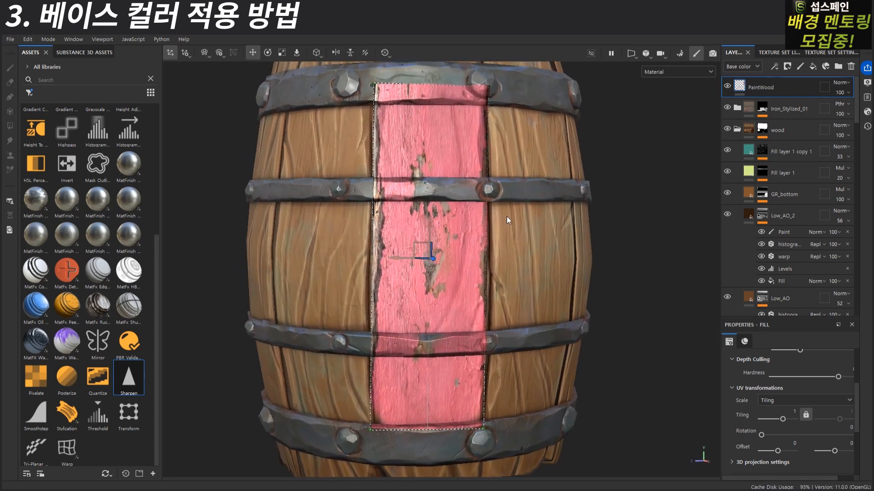
- Move the PaintWood layer below the Iron_Stylized_01 folder so the iron bands cover the paint
{"action": "mouse_move", "coordinate": [769, 87]}
{"action": "left_mouse_down"}
{"action": "mouse_move", "coordinate": [778, 121]}
{"action": "mouse_move", "coordinate": [776, 114]}
{"action": "left_mouse_up"}
{"action": "left_click_drag", "start_coordinate": [505, 157], "coordinate": [539, 170], "text": "alt"}
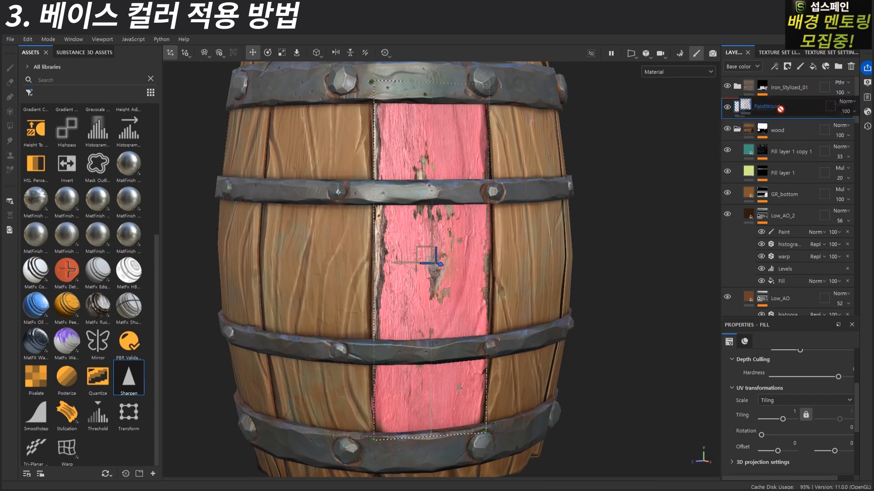
{"action": "left_click_drag", "start_coordinate": [531, 167], "coordinate": [524, 182], "text": "alt"}
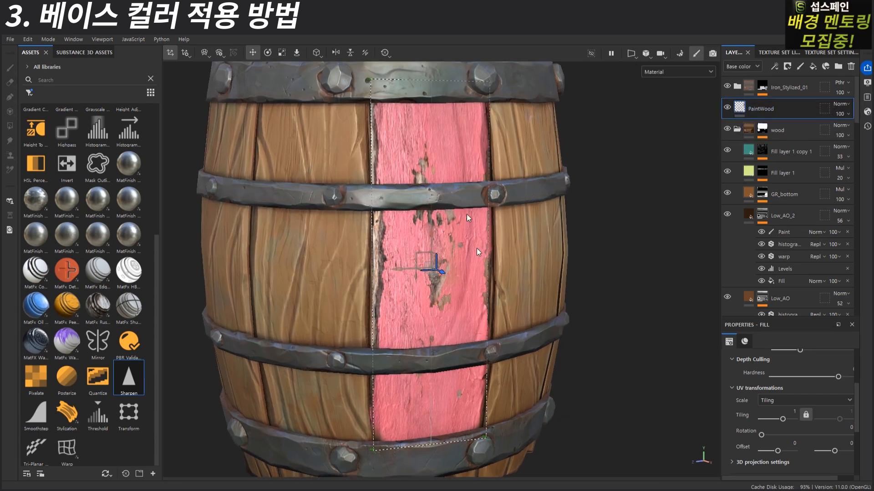
- Move the PaintWood layer to the top of the wood folder's contents and check the folder's mask on the barrel
{"action": "left_click_drag", "start_coordinate": [766, 107], "coordinate": [787, 136]}
{"action": "left_click", "coordinate": [763, 108], "text": "alt"}
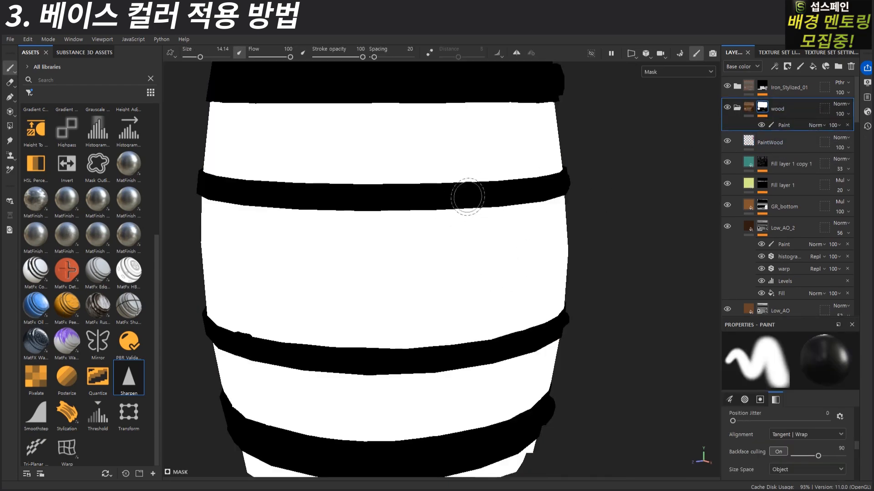
{"action": "key", "text": "m"}
{"action": "scroll", "coordinate": [471, 220], "scroll_direction": "up", "scroll_amount": 2}
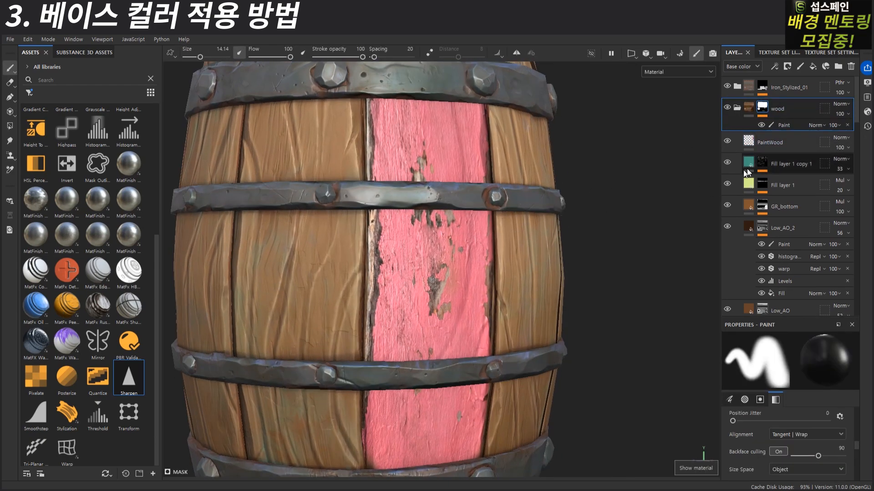
- Add a Levels effect to the PaintWood layer
{"action": "left_click", "coordinate": [748, 142]}
{"action": "left_click", "coordinate": [656, 203]}
{"action": "scroll", "coordinate": [484, 285], "scroll_direction": "down", "scroll_amount": 3}
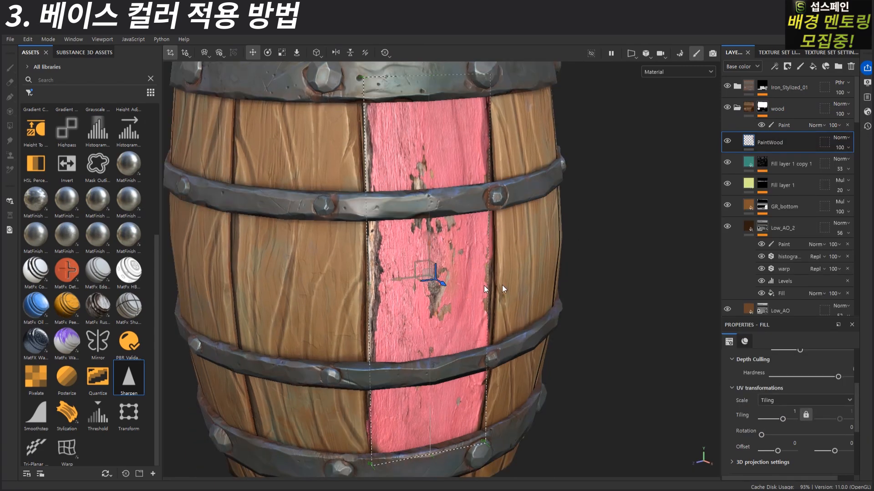
{"action": "scroll", "coordinate": [473, 209], "scroll_direction": "up", "scroll_amount": 5}
{"action": "middle_click_drag", "start_coordinate": [563, 276], "coordinate": [545, 239], "text": "alt"}
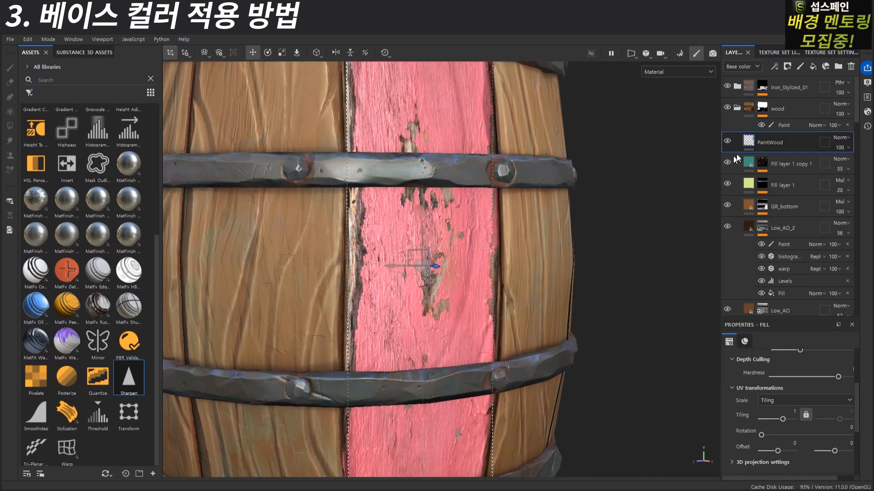
{"action": "scroll", "coordinate": [774, 435], "scroll_direction": "down", "scroll_amount": 5}
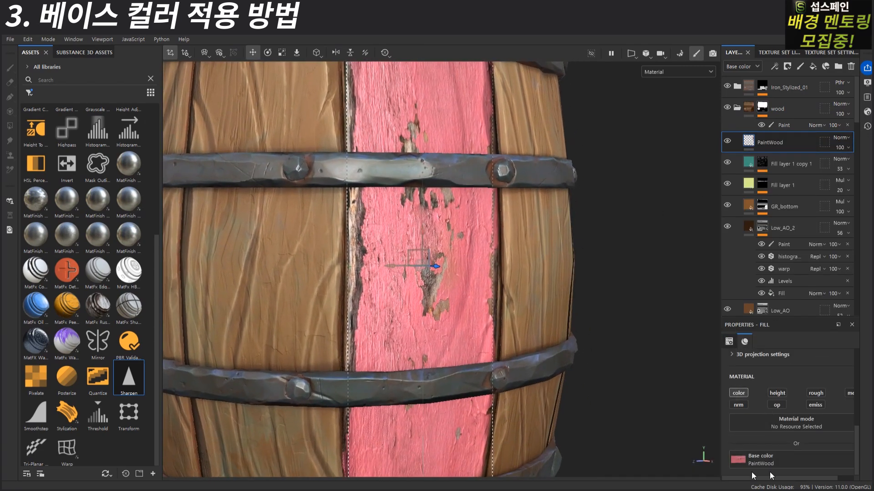
{"action": "right_click", "coordinate": [749, 144]}
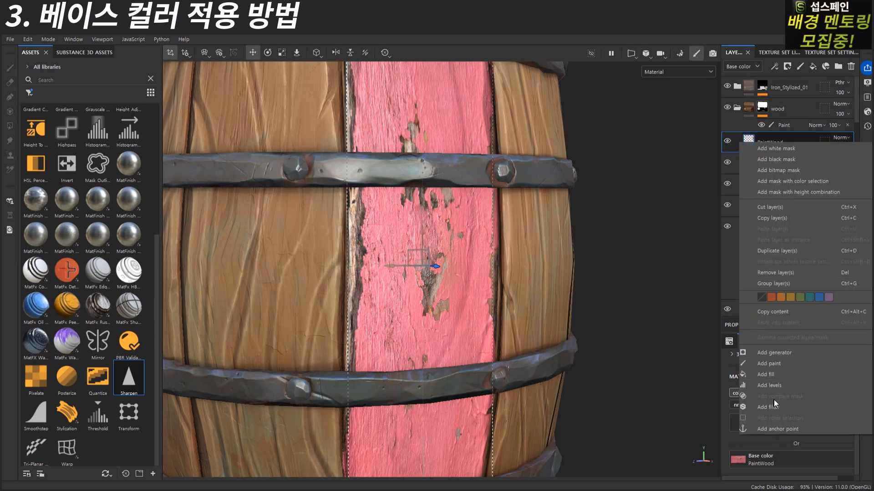
{"action": "left_click", "coordinate": [777, 386]}
- Darken the pink paint by lowering the Levels output white for base color to 0.57
{"action": "mouse_move", "coordinate": [546, 296]}
{"action": "left_mouse_down", "text": "alt"}
{"action": "mouse_move", "coordinate": [526, 302]}
{"action": "mouse_move", "coordinate": [518, 332]}
{"action": "left_mouse_up", "text": "alt"}
{"action": "mouse_move", "coordinate": [518, 332]}
{"action": "right_mouse_down", "text": "alt"}
{"action": "mouse_move", "coordinate": [458, 237]}
{"action": "mouse_move", "coordinate": [499, 244]}
{"action": "mouse_move", "coordinate": [582, 350]}
{"action": "right_mouse_up", "text": "alt"}
{"action": "right_click_drag", "start_coordinate": [390, 239], "coordinate": [509, 342], "text": "alt"}
{"action": "right_click_drag", "start_coordinate": [523, 312], "coordinate": [383, 218], "text": "alt"}
{"action": "right_click_drag", "start_coordinate": [471, 283], "coordinate": [607, 361], "text": "alt"}
{"action": "middle_click_drag", "start_coordinate": [606, 361], "coordinate": [500, 287], "text": "alt"}
{"action": "right_click_drag", "start_coordinate": [500, 286], "coordinate": [623, 382], "text": "alt"}
{"action": "middle_click_drag", "start_coordinate": [466, 297], "coordinate": [476, 323], "text": "alt"}
{"action": "right_click_drag", "start_coordinate": [476, 323], "coordinate": [505, 346], "text": "alt"}
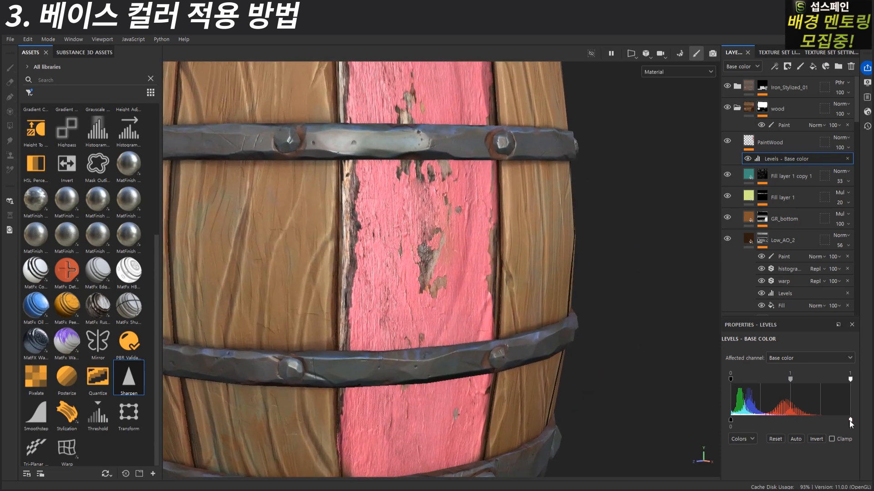
{"action": "left_click_drag", "start_coordinate": [849, 423], "coordinate": [809, 428]}
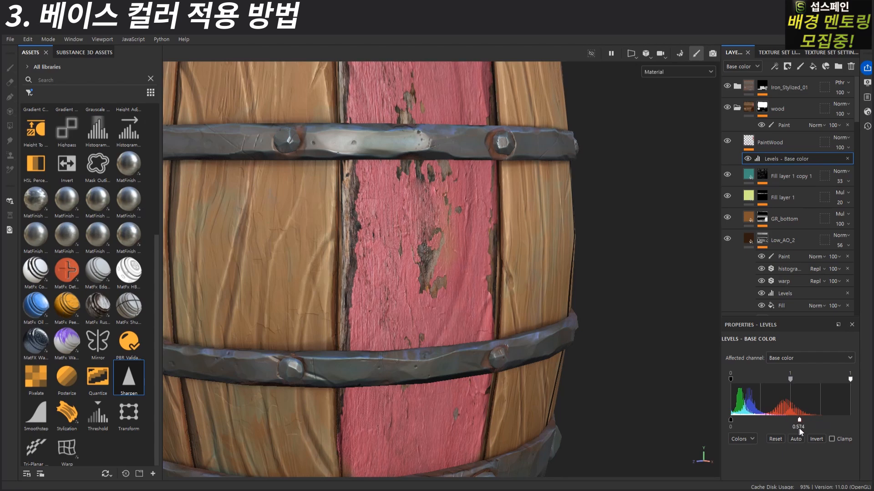
{"action": "left_click_drag", "start_coordinate": [801, 427], "coordinate": [799, 426]}
- Examine the darkened pink plank against the surrounding wood and iron bands from several angles and distances
{"action": "left_click_drag", "start_coordinate": [706, 398], "coordinate": [537, 319], "text": "alt"}
{"action": "right_click_drag", "start_coordinate": [537, 319], "coordinate": [355, 230], "text": "alt"}
{"action": "middle_click_drag", "start_coordinate": [425, 258], "coordinate": [427, 283], "text": "alt"}
{"action": "left_click_drag", "start_coordinate": [427, 283], "coordinate": [504, 303], "text": "alt"}
{"action": "right_click_drag", "start_coordinate": [503, 302], "coordinate": [344, 197], "text": "alt"}
{"action": "left_click_drag", "start_coordinate": [343, 197], "coordinate": [469, 269], "text": "alt"}
{"action": "scroll", "coordinate": [484, 253], "scroll_direction": "down", "scroll_amount": 6}
{"action": "right_click_drag", "start_coordinate": [486, 229], "coordinate": [561, 308], "text": "alt"}
{"action": "middle_click_drag", "start_coordinate": [516, 262], "coordinate": [501, 263], "text": "alt"}
{"action": "right_click_drag", "start_coordinate": [501, 262], "coordinate": [451, 255], "text": "shift"}
{"action": "left_click_drag", "start_coordinate": [451, 255], "coordinate": [433, 171], "text": "alt"}
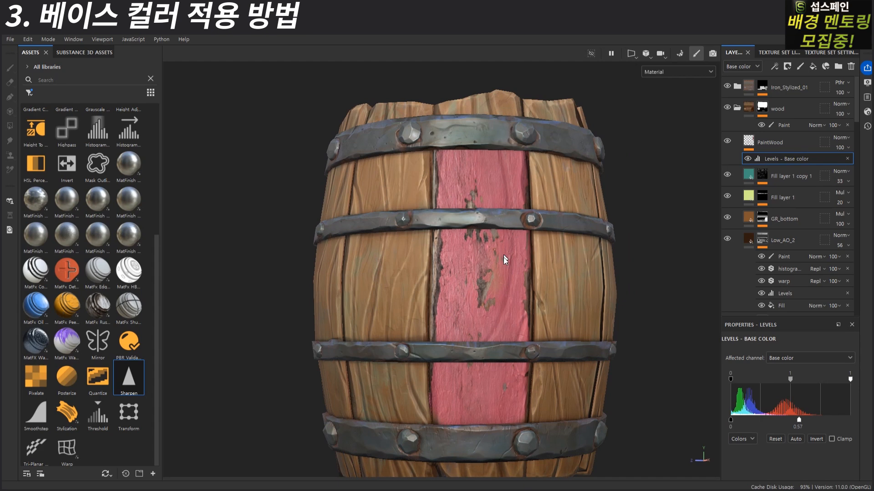
{"action": "left_click_drag", "start_coordinate": [499, 202], "coordinate": [473, 277], "text": "alt"}
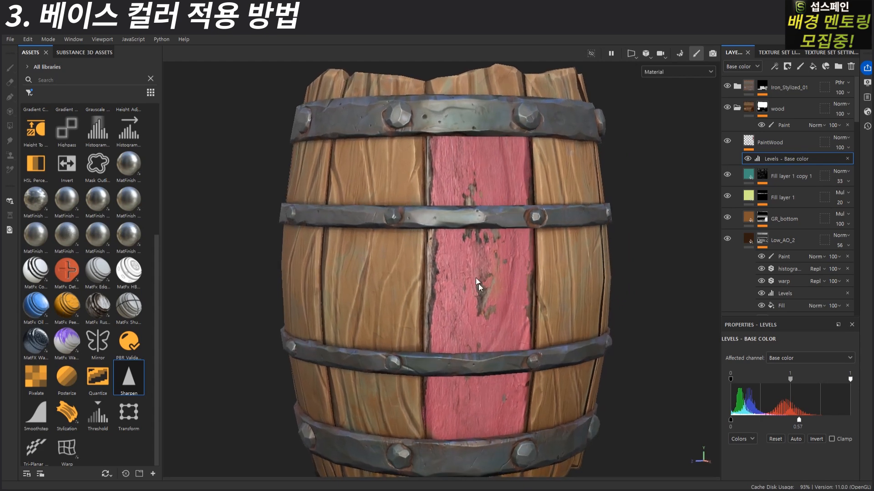
{"action": "right_click_drag", "start_coordinate": [474, 277], "coordinate": [498, 304], "text": "alt"}
{"action": "left_click_drag", "start_coordinate": [497, 304], "coordinate": [490, 286], "text": "alt"}
{"action": "left_click_drag", "start_coordinate": [477, 247], "coordinate": [480, 267], "text": "alt"}
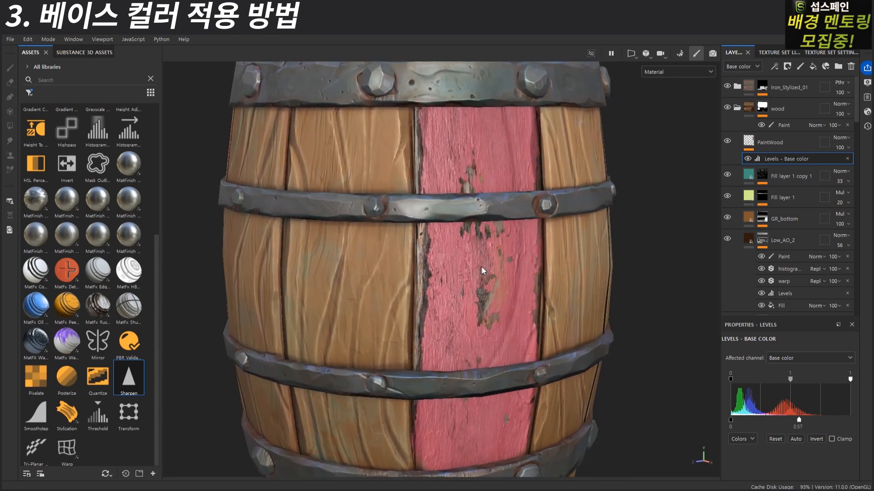
{"action": "middle_click_drag", "start_coordinate": [504, 267], "coordinate": [475, 226], "text": "alt"}
{"action": "right_click_drag", "start_coordinate": [475, 227], "coordinate": [506, 265], "text": "alt"}
{"action": "mouse_move", "coordinate": [489, 252]}
{"action": "middle_mouse_down", "text": "alt"}
{"action": "mouse_move", "coordinate": [482, 264]}
{"action": "mouse_move", "coordinate": [489, 244]}
{"action": "middle_mouse_up", "text": "alt"}
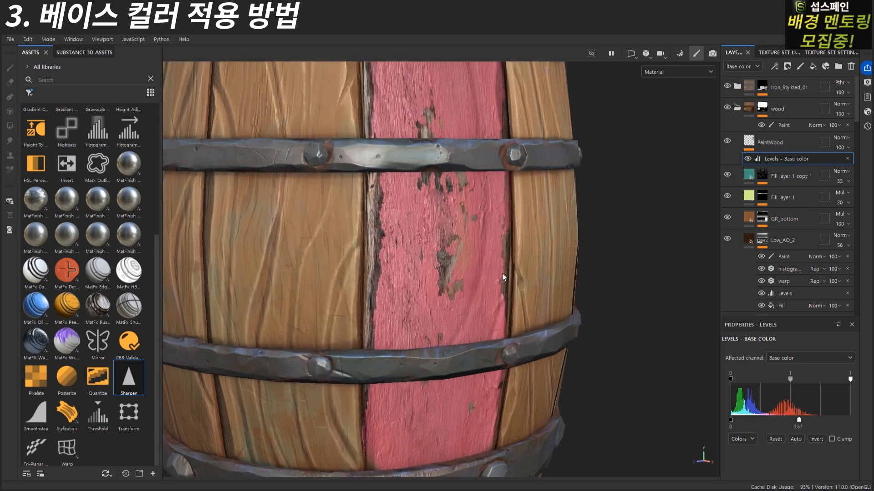
{"action": "right_click_drag", "start_coordinate": [490, 244], "coordinate": [430, 197], "text": "alt"}
{"action": "left_click_drag", "start_coordinate": [521, 287], "coordinate": [512, 289], "text": "alt"}
- Set the base color Levels input white to 0.875 and input black to 0.008
{"action": "left_click_drag", "start_coordinate": [850, 380], "coordinate": [835, 380]}
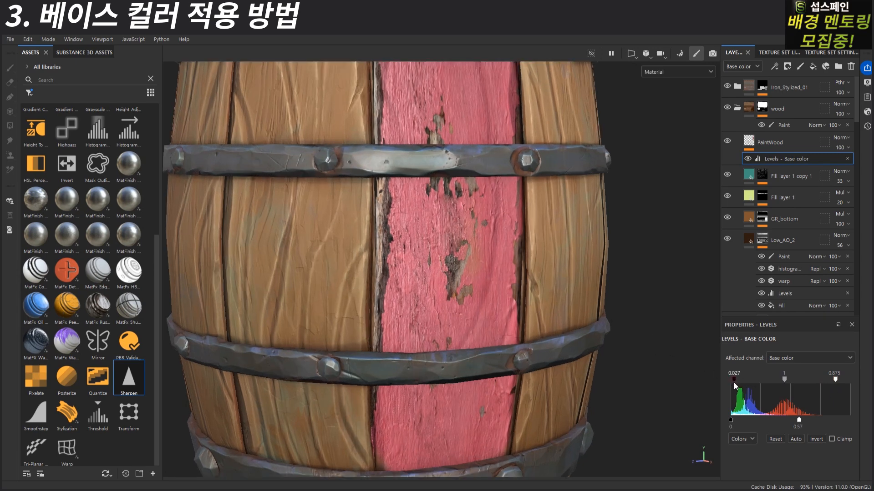
{"action": "left_click_drag", "start_coordinate": [732, 383], "coordinate": [731, 383]}
{"action": "right_click_drag", "start_coordinate": [532, 289], "coordinate": [523, 256], "text": "alt"}
- Compare the pink plank with the Levels effect turned off and on, and examine the barrel around it
{"action": "left_click", "coordinate": [748, 159]}
{"action": "left_click", "coordinate": [747, 158]}
{"action": "left_click", "coordinate": [747, 159]}
{"action": "left_click", "coordinate": [748, 159]}
{"action": "right_click_drag", "start_coordinate": [548, 240], "coordinate": [505, 182], "text": "alt"}
{"action": "left_click_drag", "start_coordinate": [505, 182], "coordinate": [517, 234], "text": "alt"}
{"action": "mouse_move", "coordinate": [516, 233]}
{"action": "right_mouse_down", "text": "alt"}
{"action": "mouse_move", "coordinate": [513, 266]}
{"action": "mouse_move", "coordinate": [576, 282]}
{"action": "right_mouse_up", "text": "alt"}
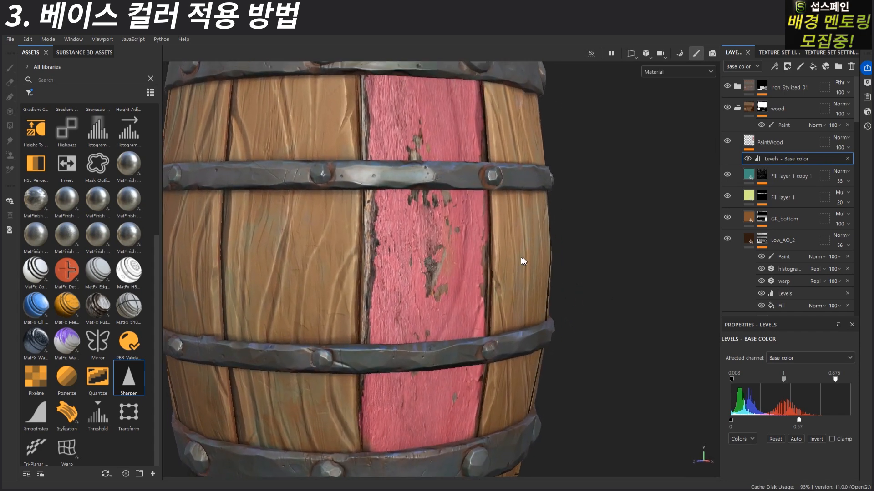
- Add an HSL Perceptive filter to the PaintWood layer, try a hue shift toward magenta and return Hue to 0.5
{"action": "left_click", "coordinate": [748, 139]}
{"action": "right_click", "coordinate": [750, 139]}
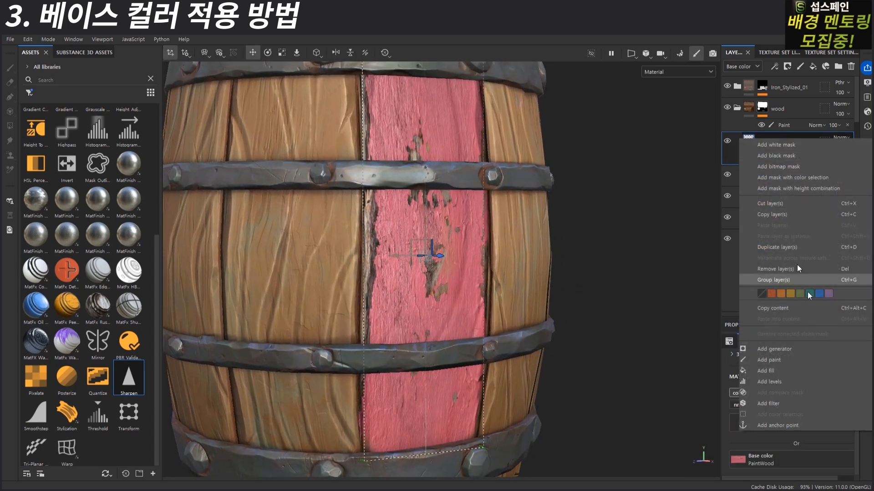
{"action": "left_click", "coordinate": [803, 402]}
{"action": "left_click", "coordinate": [788, 391]}
{"action": "type", "text": "hsl"}
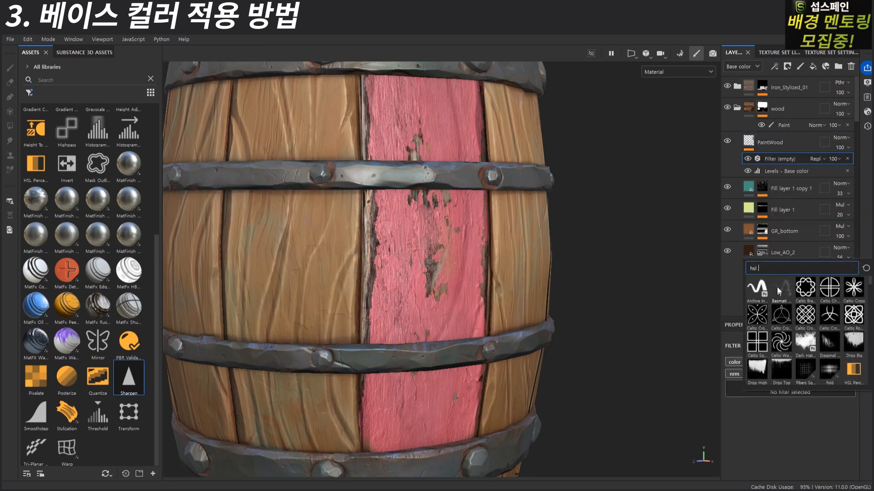
{"action": "left_click", "coordinate": [853, 371]}
{"action": "mouse_move", "coordinate": [790, 452]}
{"action": "left_mouse_down"}
{"action": "mouse_move", "coordinate": [804, 452]}
{"action": "mouse_move", "coordinate": [769, 454]}
{"action": "mouse_move", "coordinate": [790, 452]}
{"action": "left_mouse_up"}
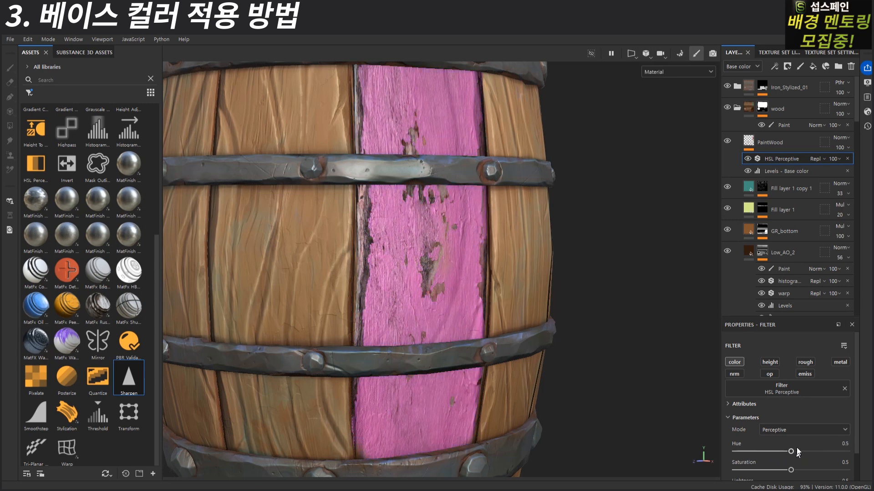
{"action": "middle_click_drag", "start_coordinate": [497, 240], "coordinate": [523, 254], "text": "alt"}
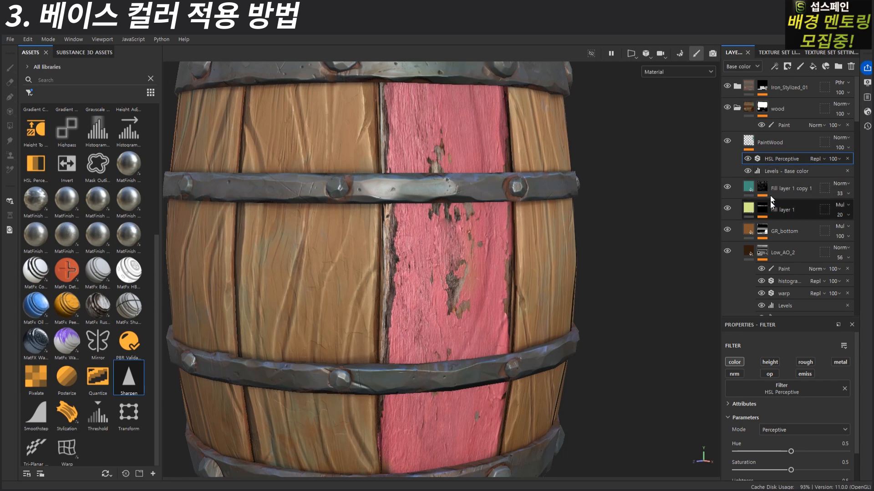
{"action": "left_click_drag", "start_coordinate": [595, 239], "coordinate": [541, 223], "text": "alt"}
- Add an anchor point to the PaintWood layer and toggle the layer's visibility to check its effect
{"action": "left_click", "coordinate": [740, 142]}
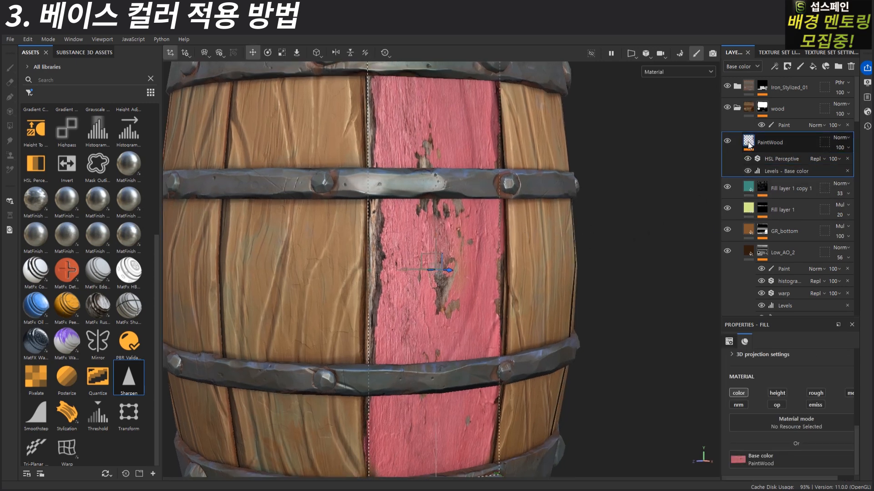
{"action": "right_click", "coordinate": [738, 141]}
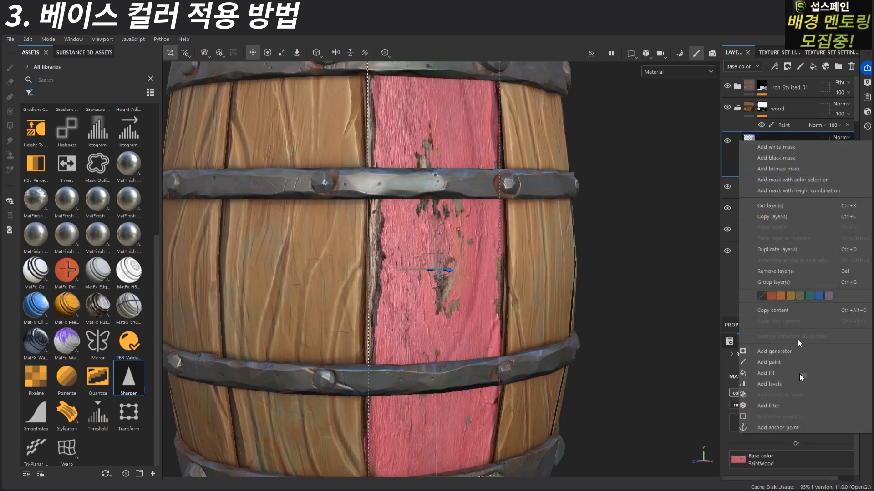
{"action": "left_click", "coordinate": [782, 428]}
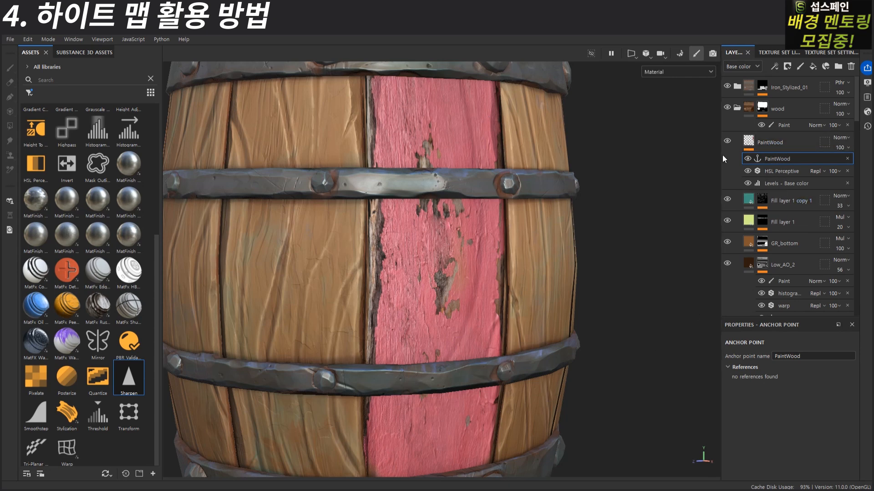
{"action": "left_click", "coordinate": [727, 141]}
{"action": "left_click", "coordinate": [725, 141]}
- Add a fill layer above PaintWood with only the height channel enabled
{"action": "left_click", "coordinate": [777, 138]}
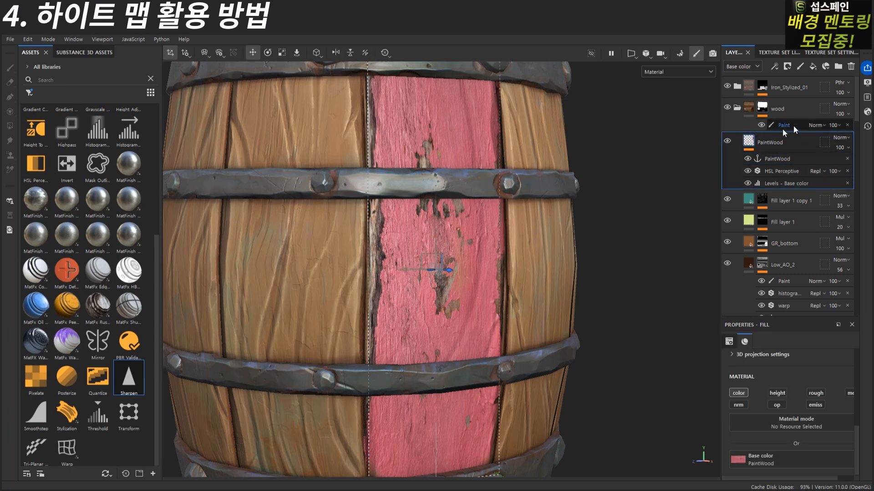
{"action": "left_click", "coordinate": [812, 68]}
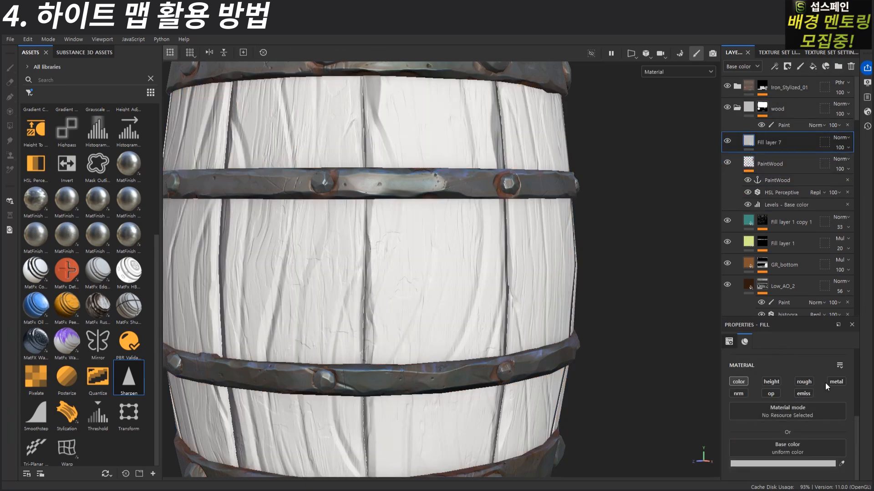
{"action": "left_click", "coordinate": [771, 381]}
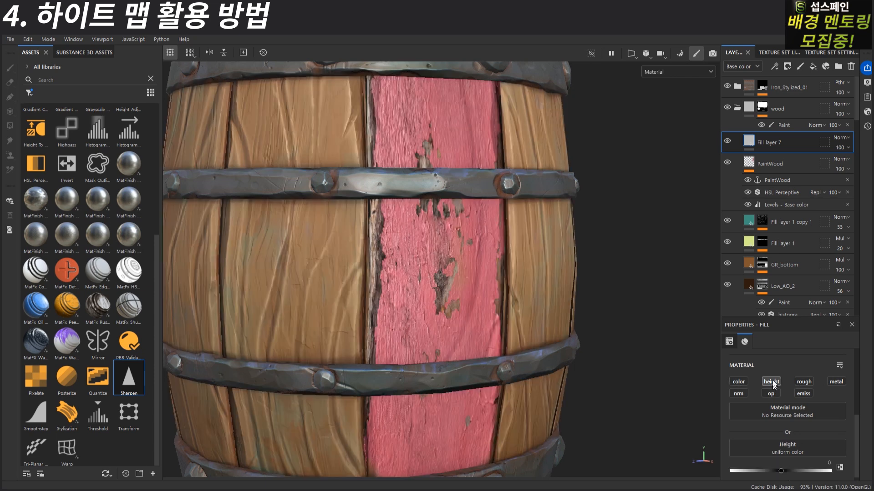
- Assign the PaintWood anchor point as the fill layer's height source, with Base color as the referenced channel
{"action": "left_click", "coordinate": [772, 449]}
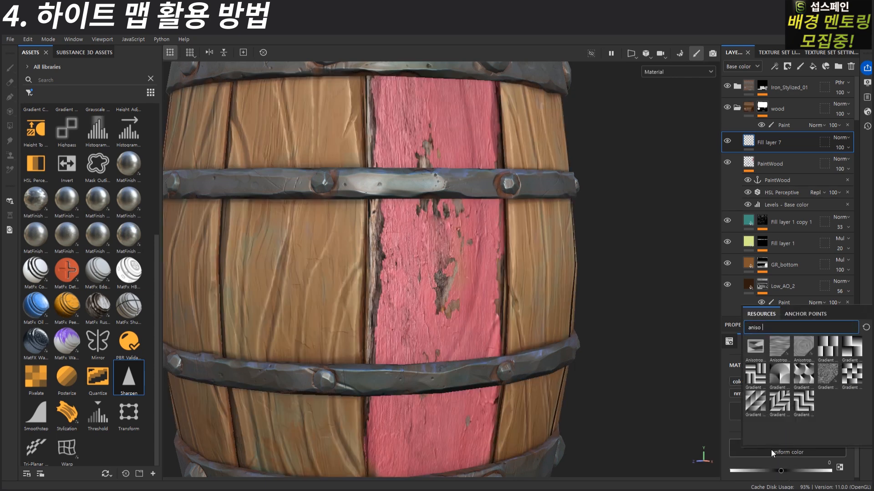
{"action": "left_click", "coordinate": [805, 315]}
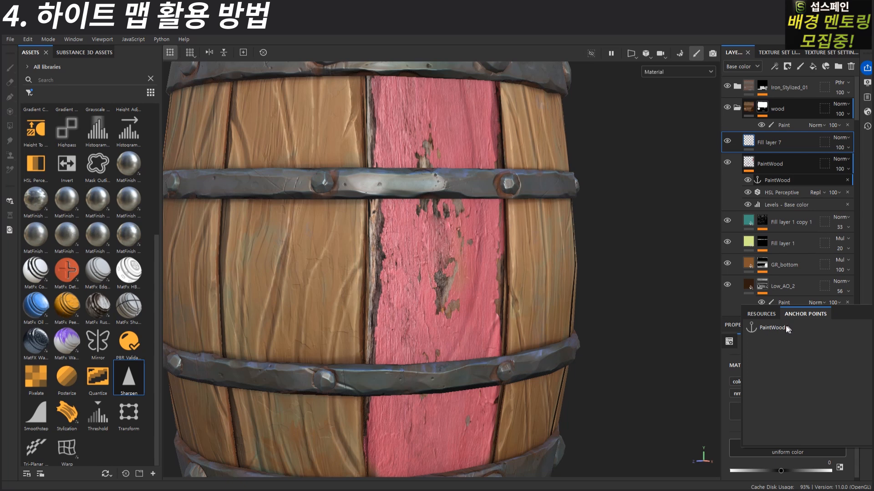
{"action": "left_click", "coordinate": [772, 328]}
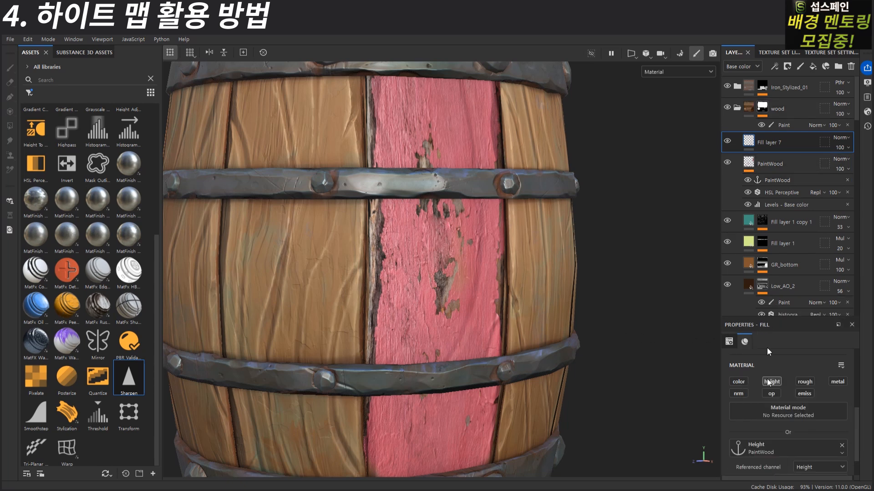
{"action": "scroll", "coordinate": [749, 465], "scroll_direction": "down", "scroll_amount": 1}
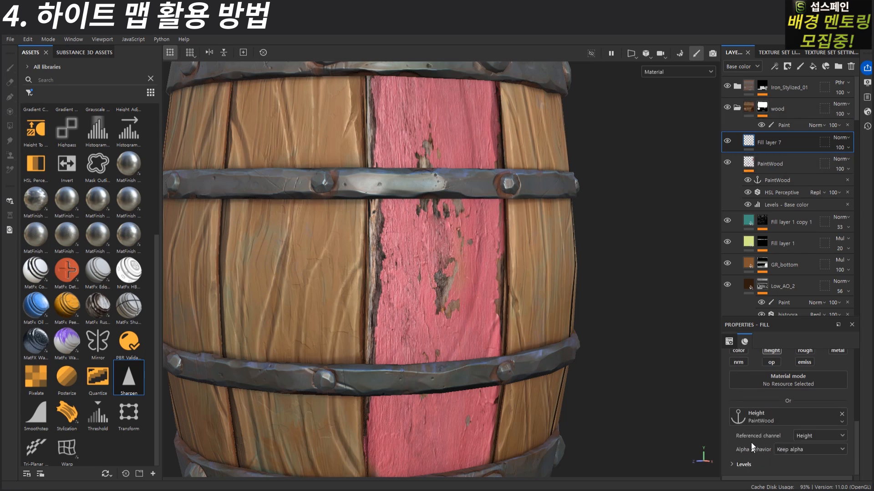
{"action": "left_click", "coordinate": [811, 437]}
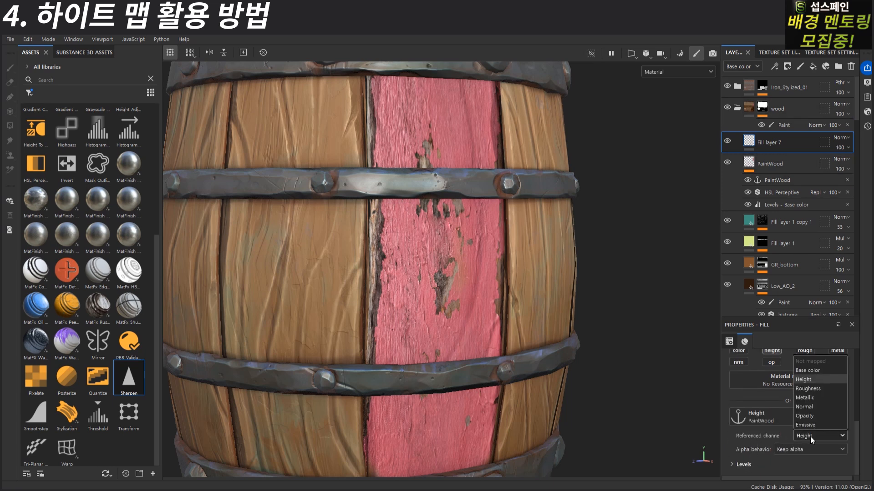
{"action": "left_click", "coordinate": [808, 371]}
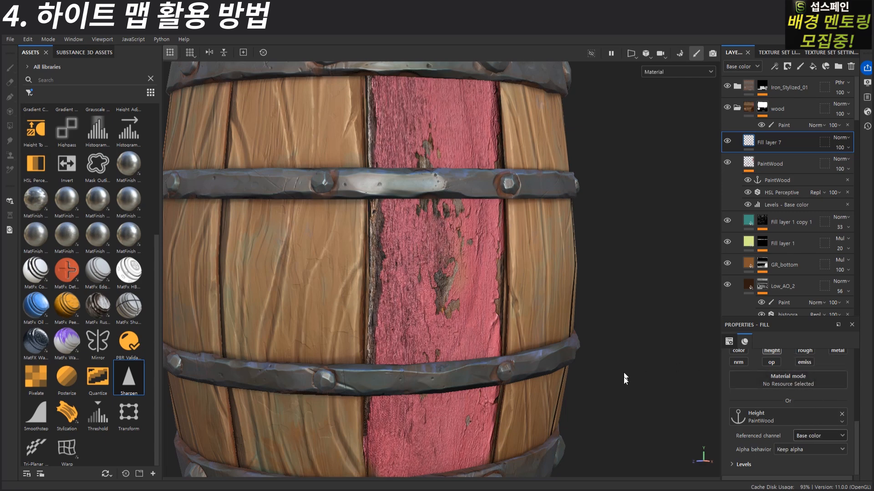
- Examine the height detail on the pink painted plank from several angles and distances
{"action": "right_click_drag", "start_coordinate": [425, 249], "coordinate": [331, 205], "text": "alt"}
{"action": "middle_click_drag", "start_coordinate": [449, 248], "coordinate": [443, 235], "text": "alt"}
{"action": "right_click_drag", "start_coordinate": [442, 235], "coordinate": [466, 286], "text": "alt"}
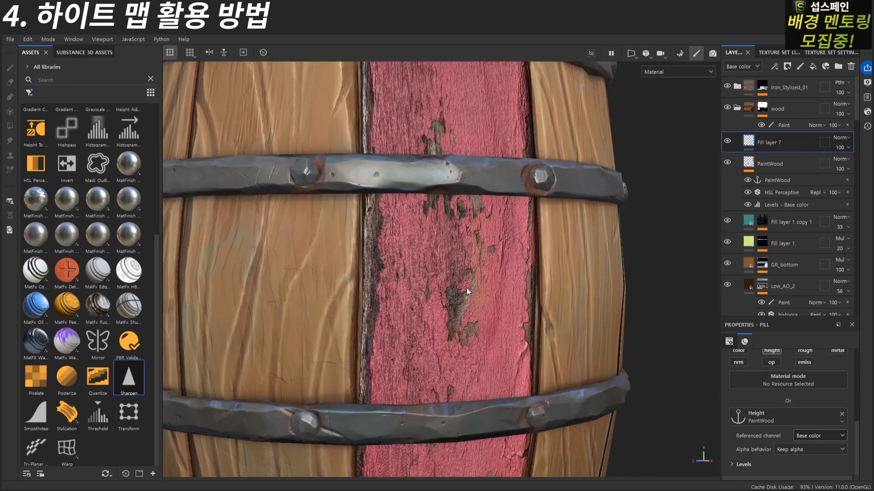
{"action": "middle_click_drag", "start_coordinate": [451, 268], "coordinate": [465, 284], "text": "alt"}
{"action": "right_click_drag", "start_coordinate": [465, 284], "coordinate": [507, 301], "text": "alt"}
{"action": "middle_click_drag", "start_coordinate": [507, 300], "coordinate": [489, 264], "text": "alt"}
{"action": "left_click_drag", "start_coordinate": [490, 264], "coordinate": [478, 295], "text": "alt"}
{"action": "right_click_drag", "start_coordinate": [478, 296], "coordinate": [527, 282], "text": "alt"}
{"action": "left_click_drag", "start_coordinate": [527, 281], "coordinate": [528, 269], "text": "alt"}
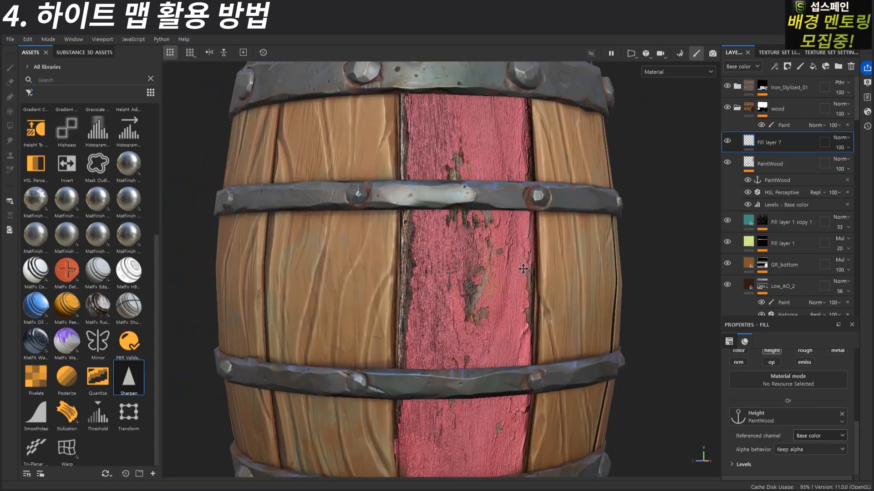
{"action": "middle_click_drag", "start_coordinate": [528, 270], "coordinate": [512, 260], "text": "alt"}
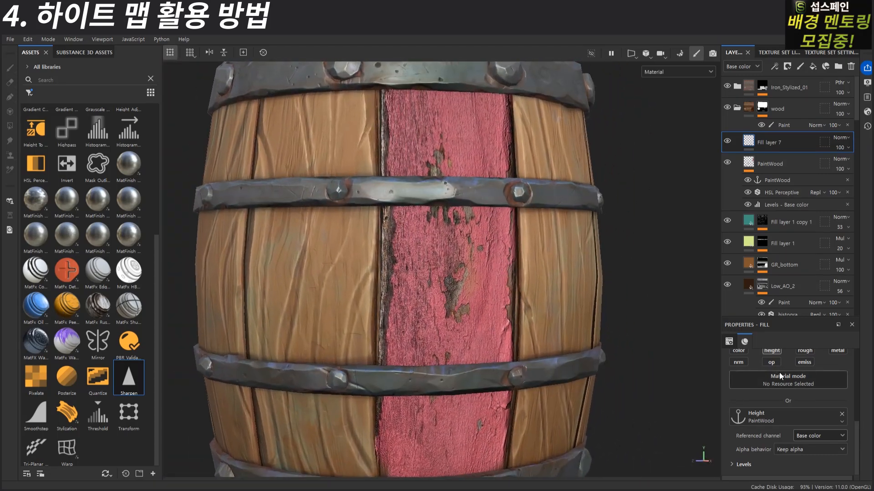
{"action": "scroll", "coordinate": [779, 373], "scroll_direction": "up", "scroll_amount": 2}
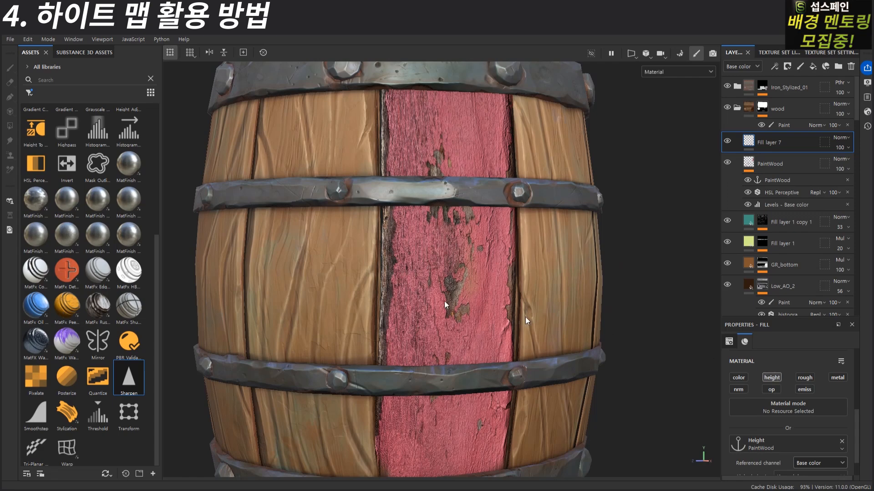
{"action": "right_click_drag", "start_coordinate": [443, 255], "coordinate": [459, 260], "text": "alt"}
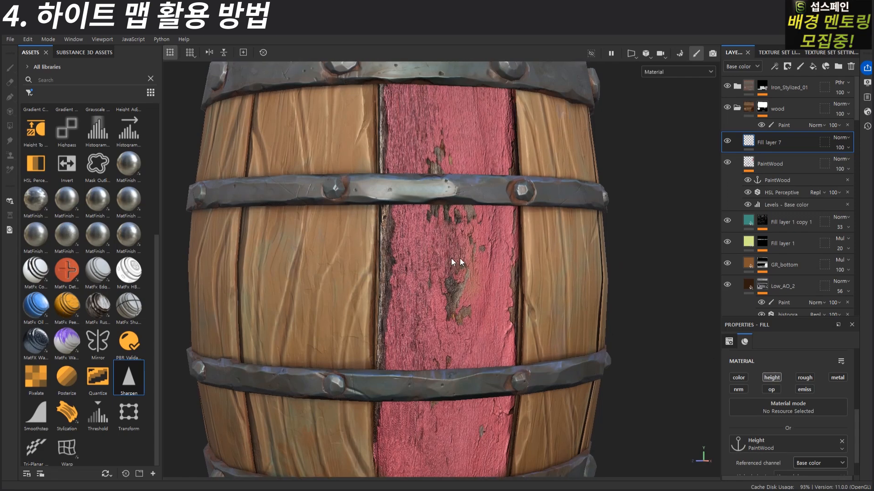
- Add a Levels effect to Fill layer 7 and make it affect the Height channel
{"action": "right_click", "coordinate": [752, 140]}
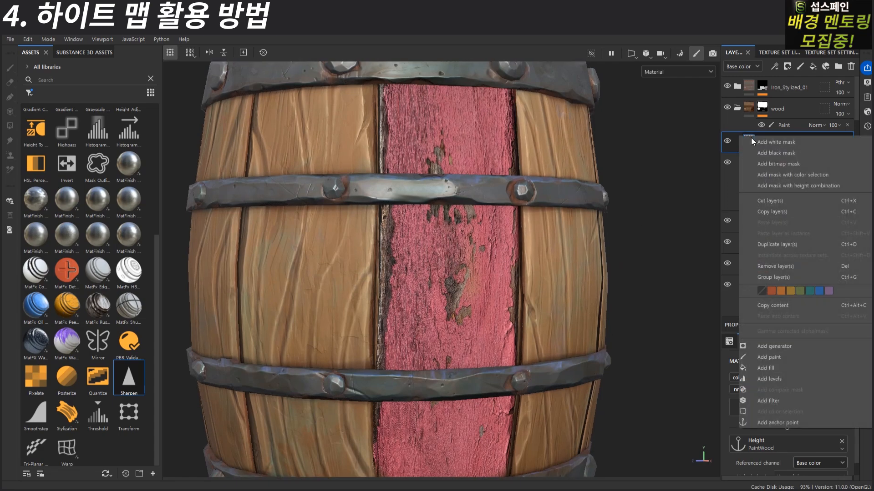
{"action": "left_click", "coordinate": [777, 379]}
{"action": "left_click", "coordinate": [784, 358]}
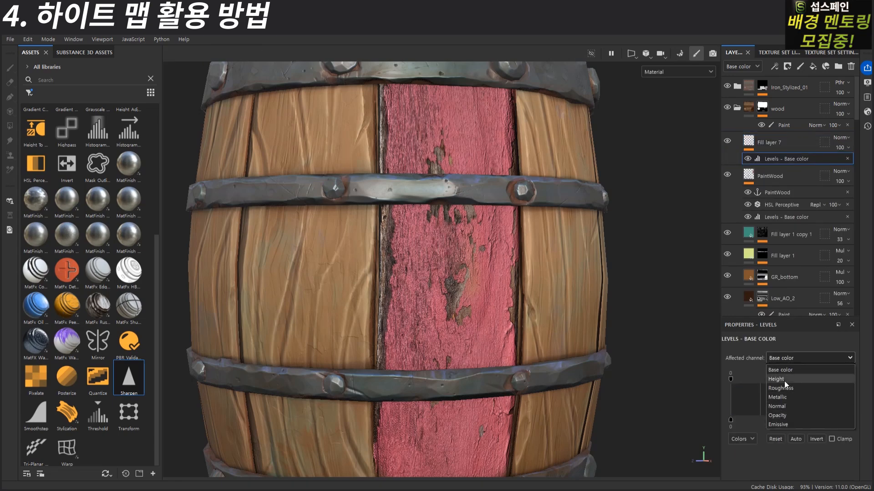
{"action": "left_click", "coordinate": [785, 381]}
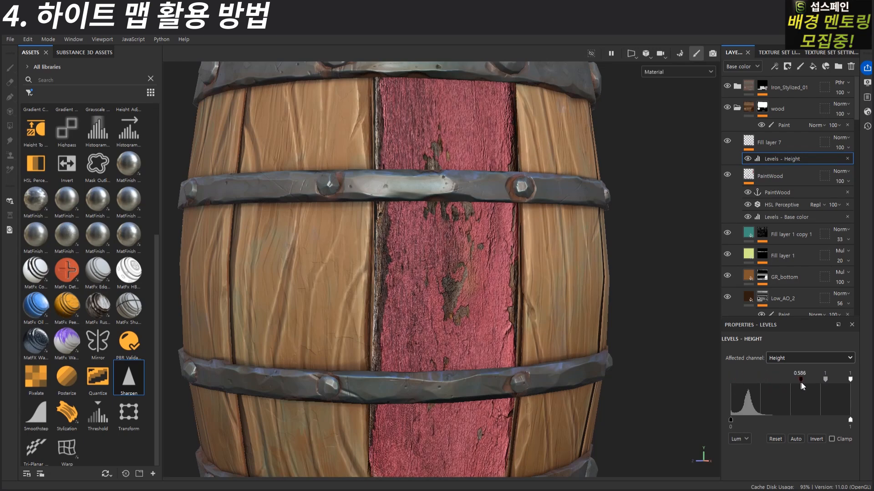
- Adjust the height Levels to a midtone of 2.084, an input white point of 0.966 and an output minimum of 0.163
{"action": "left_click_drag", "start_coordinate": [776, 381], "coordinate": [795, 386]}
{"action": "mouse_move", "coordinate": [849, 379]}
{"action": "left_mouse_down"}
{"action": "mouse_move", "coordinate": [818, 381]}
{"action": "mouse_move", "coordinate": [846, 379]}
{"action": "left_mouse_up"}
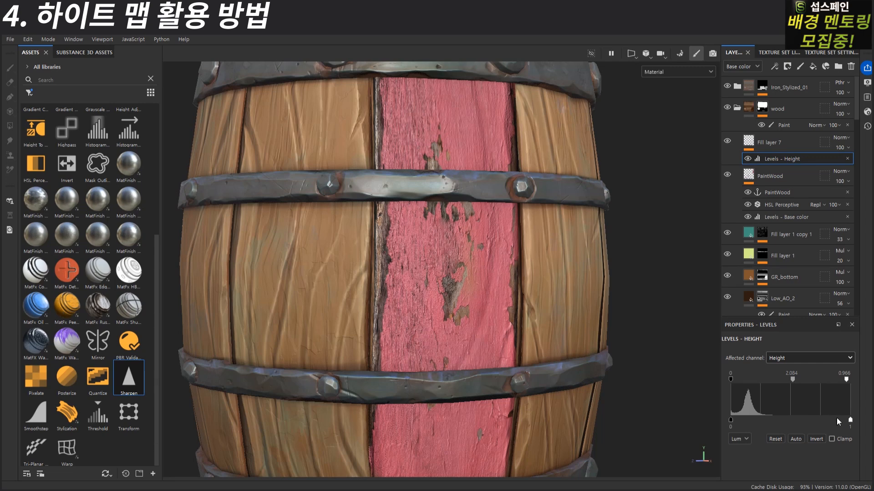
{"action": "mouse_move", "coordinate": [850, 420]}
{"action": "left_mouse_down"}
{"action": "mouse_move", "coordinate": [723, 419]}
{"action": "mouse_move", "coordinate": [851, 420]}
{"action": "left_mouse_up"}
{"action": "mouse_move", "coordinate": [731, 420]}
{"action": "left_mouse_down"}
{"action": "mouse_move", "coordinate": [810, 422]}
{"action": "mouse_move", "coordinate": [682, 413]}
{"action": "mouse_move", "coordinate": [749, 422]}
{"action": "left_mouse_up"}
{"action": "left_click_drag", "start_coordinate": [520, 347], "coordinate": [536, 237], "text": "alt"}
- Cycle through the channel views up to Normal+Height+Mesh to examine the plank's surface relief
{"action": "key", "text": "c"}
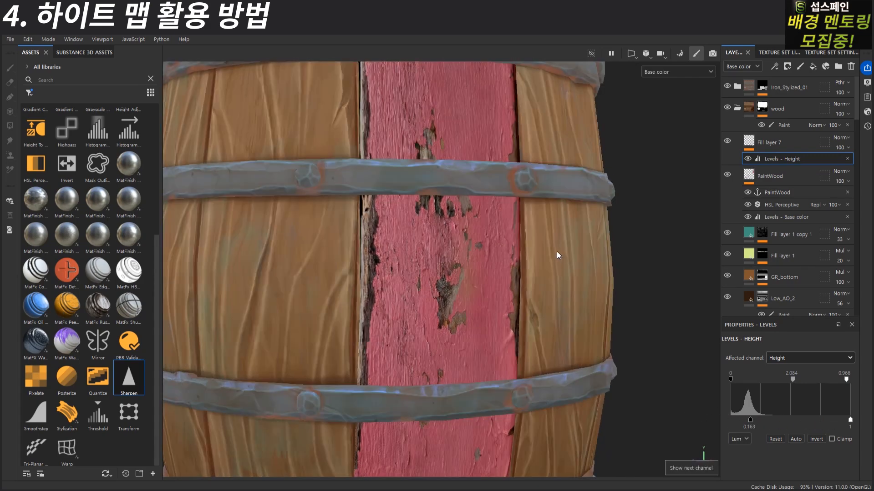
{"action": "key", "text": "c"}
{"action": "key", "text": "c"}
{"action": "key", "text": "c"}
{"action": "key", "text": "c"}
{"action": "key", "text": "c"}
{"action": "key", "text": "c"}
{"action": "key", "text": "c"}
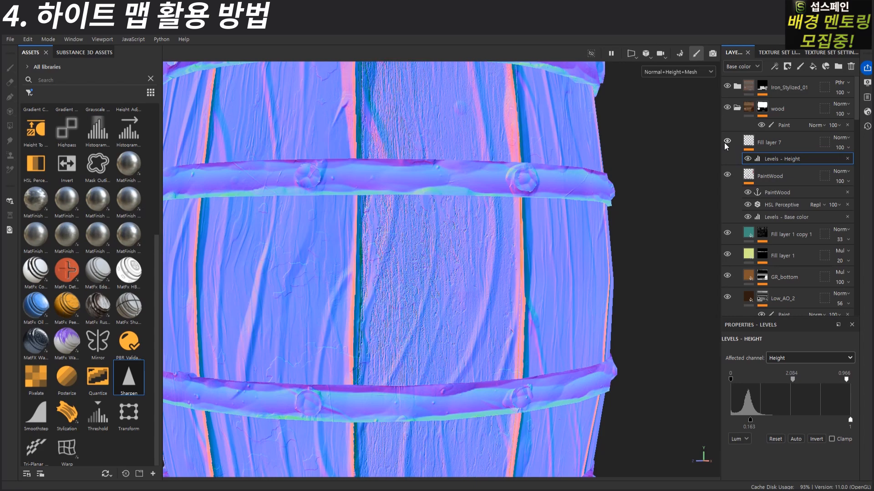
- Try different output limits in the height Levels effect
{"action": "left_click_drag", "start_coordinate": [752, 419], "coordinate": [712, 423]}
{"action": "key", "text": "ctrl+z"}
{"action": "left_click_drag", "start_coordinate": [850, 420], "coordinate": [824, 429]}
- Return to the Material view and toggle Fill layer 7's visibility to compare the plank with and without height detail
{"action": "key", "text": "m"}
{"action": "left_click_drag", "start_coordinate": [433, 276], "coordinate": [431, 272], "text": "alt"}
{"action": "right_click_drag", "start_coordinate": [431, 271], "coordinate": [477, 279], "text": "alt"}
{"action": "left_click", "coordinate": [725, 140]}
{"action": "left_click", "coordinate": [726, 141]}
{"action": "left_click", "coordinate": [725, 140]}
{"action": "left_click", "coordinate": [726, 141]}
{"action": "left_click", "coordinate": [725, 141]}
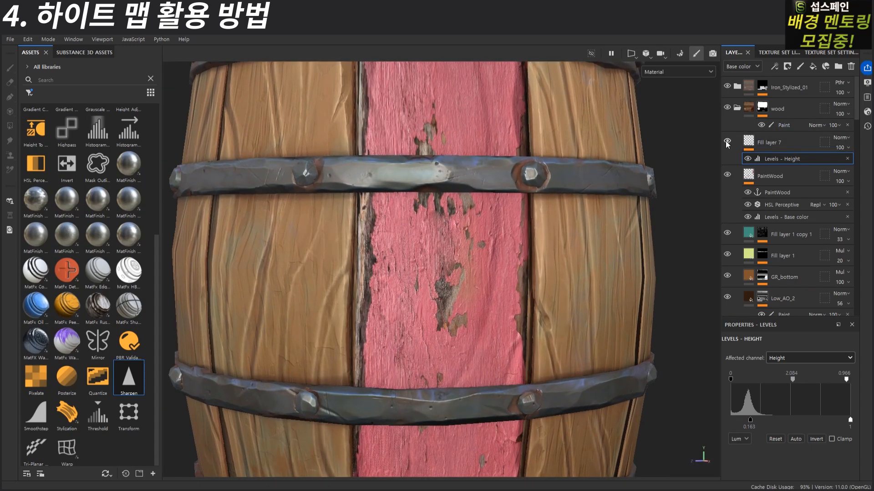
{"action": "left_click", "coordinate": [725, 141]}
{"action": "left_click_drag", "start_coordinate": [537, 238], "coordinate": [546, 237], "text": "alt"}
{"action": "right_click_drag", "start_coordinate": [546, 237], "coordinate": [489, 253], "text": "alt"}
- Refine the height Levels to a midtone of 2.299 and an input white point of 0.901
{"action": "mouse_move", "coordinate": [790, 375]}
{"action": "left_mouse_down"}
{"action": "mouse_move", "coordinate": [774, 380]}
{"action": "mouse_move", "coordinate": [819, 385]}
{"action": "mouse_move", "coordinate": [795, 383]}
{"action": "left_mouse_up"}
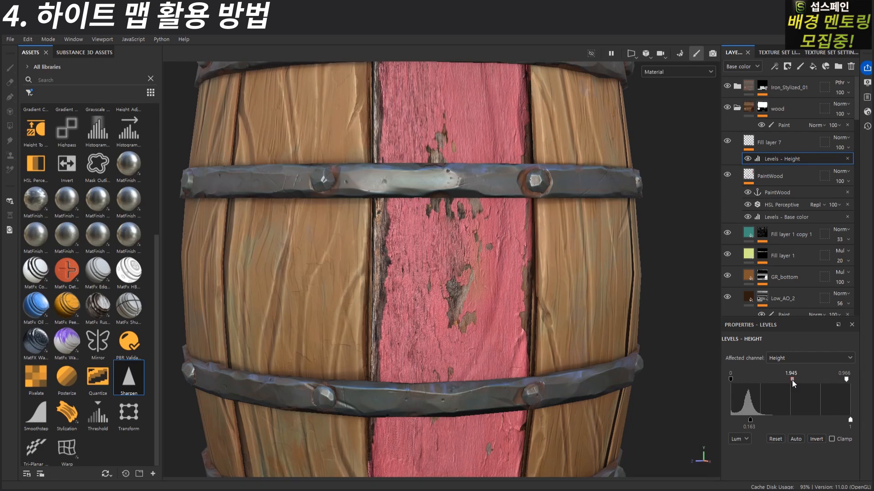
{"action": "left_click_drag", "start_coordinate": [505, 260], "coordinate": [460, 268], "text": "alt"}
{"action": "scroll", "coordinate": [463, 250], "scroll_direction": "up", "scroll_amount": 1}
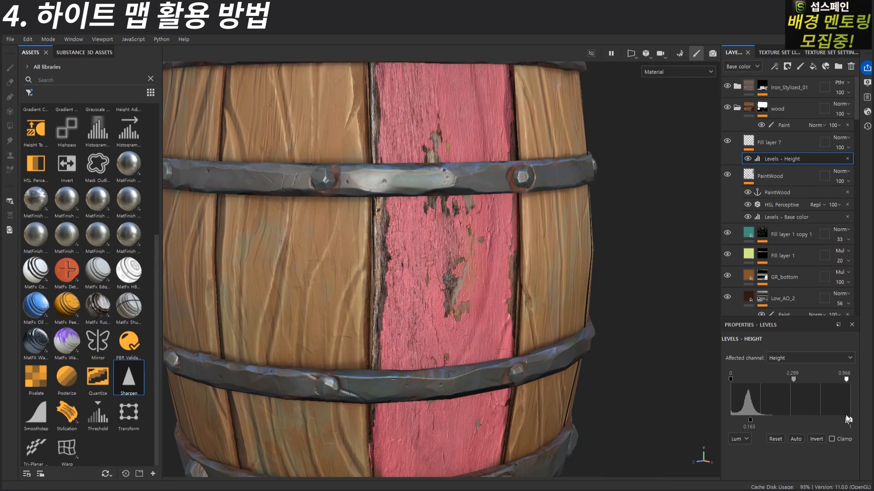
{"action": "mouse_move", "coordinate": [847, 379]}
{"action": "left_mouse_down"}
{"action": "mouse_move", "coordinate": [792, 382]}
{"action": "mouse_move", "coordinate": [851, 381]}
{"action": "mouse_move", "coordinate": [838, 380]}
{"action": "left_mouse_up"}
- Examine the adjusted height detail on the pink plank from a distance and close up
{"action": "left_click_drag", "start_coordinate": [593, 357], "coordinate": [427, 314], "text": "alt"}
{"action": "middle_click_drag", "start_coordinate": [427, 314], "coordinate": [428, 270], "text": "alt"}
{"action": "left_click_drag", "start_coordinate": [428, 270], "coordinate": [485, 307], "text": "alt"}
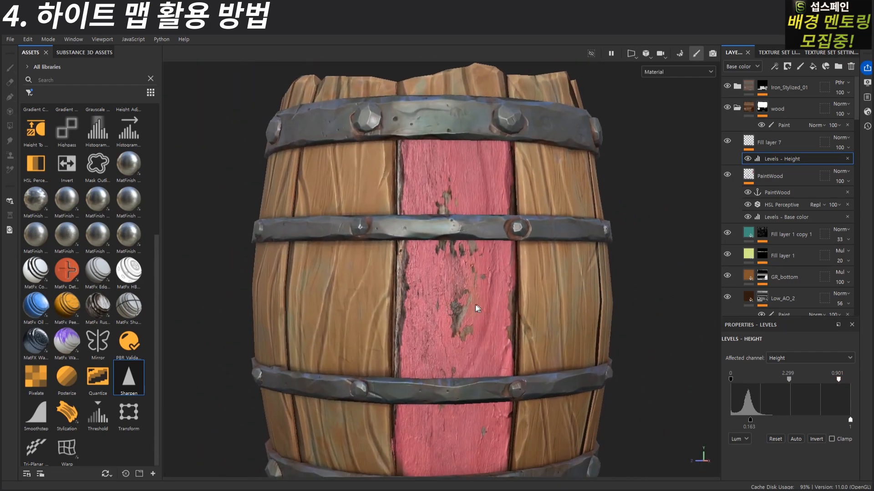
{"action": "middle_click_drag", "start_coordinate": [485, 307], "coordinate": [454, 272], "text": "alt"}
{"action": "scroll", "coordinate": [454, 272], "scroll_direction": "up", "scroll_amount": 2}
{"action": "left_click_drag", "start_coordinate": [454, 272], "coordinate": [477, 281], "text": "alt"}
{"action": "scroll", "coordinate": [477, 280], "scroll_direction": "up", "scroll_amount": 1}
{"action": "right_click_drag", "start_coordinate": [527, 244], "coordinate": [505, 243], "text": "shift"}
- Enable roughness on Fill layer 7 and source it from the PaintWood anchor point, with Base color as the referenced channel
{"action": "left_click", "coordinate": [784, 144]}
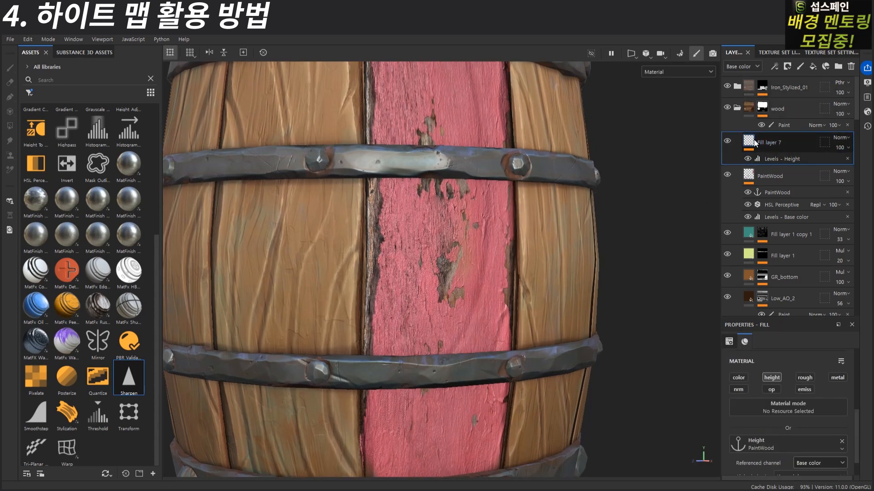
{"action": "left_click", "coordinate": [803, 379]}
{"action": "scroll", "coordinate": [774, 432], "scroll_direction": "down", "scroll_amount": 2}
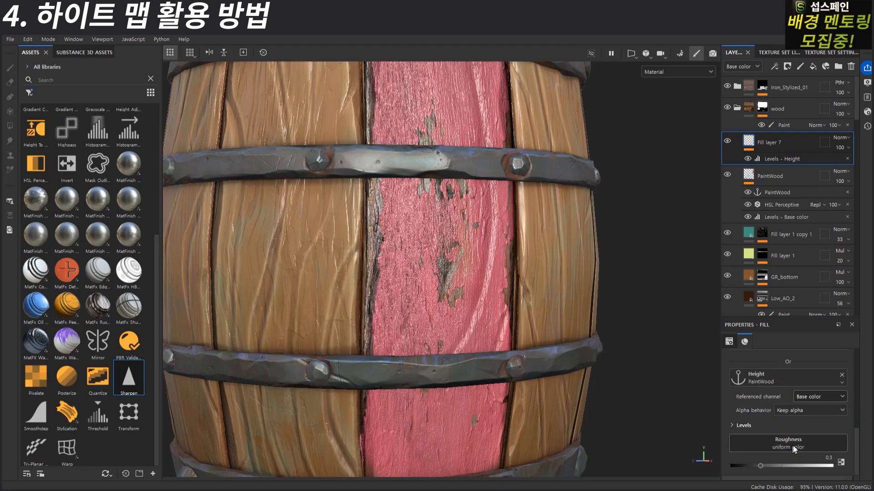
{"action": "left_click", "coordinate": [763, 442]}
{"action": "type", "text": "aniso"}
{"action": "left_click", "coordinate": [815, 315]}
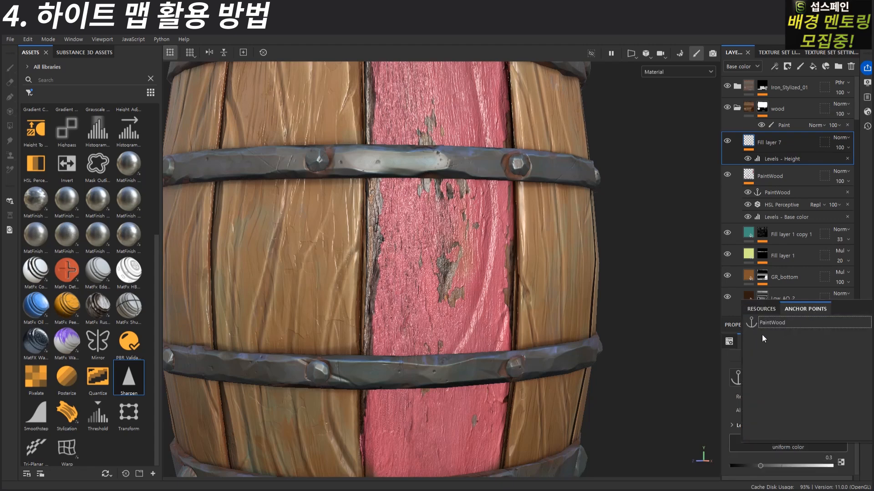
{"action": "left_click", "coordinate": [771, 326]}
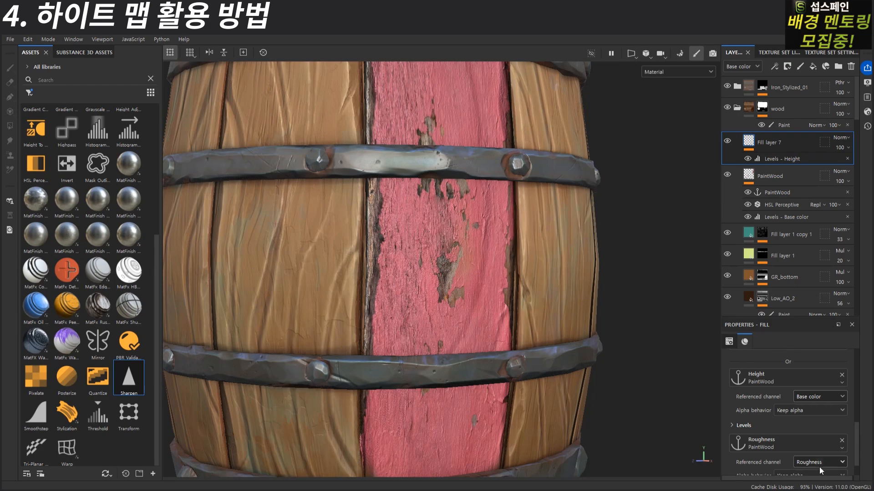
{"action": "scroll", "coordinate": [780, 450], "scroll_direction": "down", "scroll_amount": 1}
{"action": "left_click", "coordinate": [798, 437]}
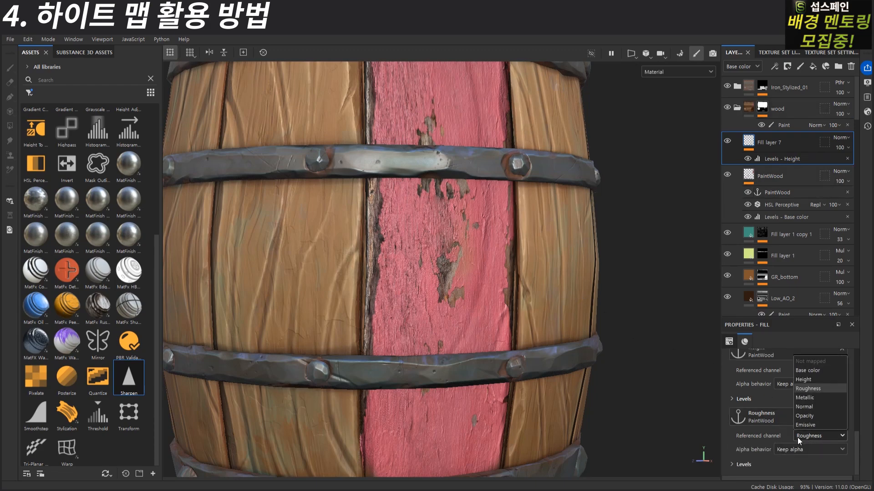
{"action": "left_click", "coordinate": [820, 374]}
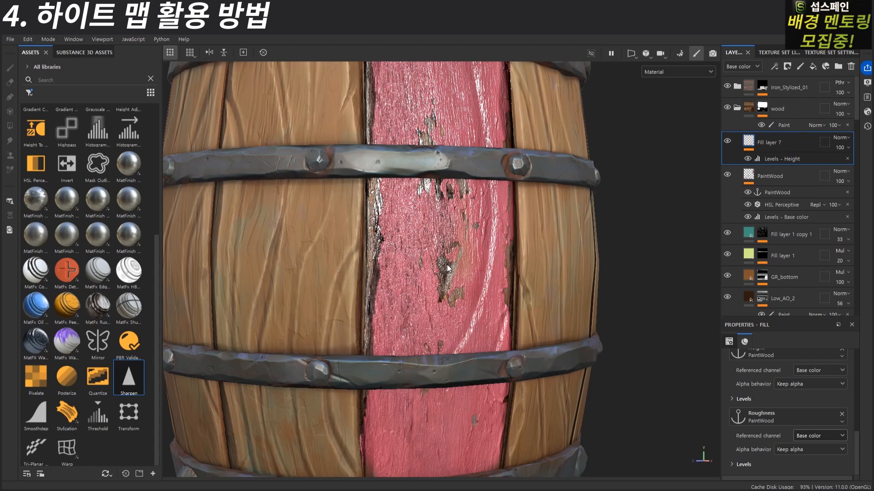
- Invert the levels of Fill layer 7's roughness source
{"action": "left_click", "coordinate": [750, 465]}
{"action": "scroll", "coordinate": [750, 462], "scroll_direction": "down", "scroll_amount": 3}
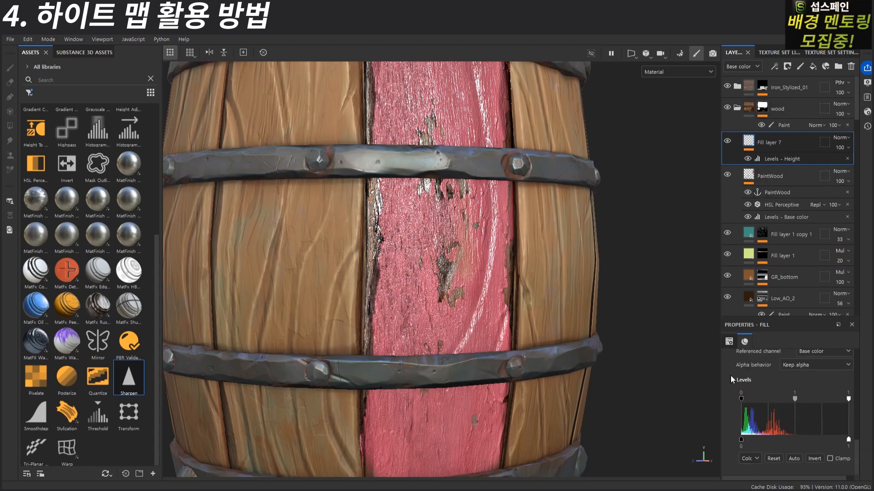
{"action": "scroll", "coordinate": [737, 377], "scroll_direction": "up", "scroll_amount": 1}
{"action": "scroll", "coordinate": [808, 410], "scroll_direction": "down", "scroll_amount": 1}
{"action": "left_click", "coordinate": [809, 457]}
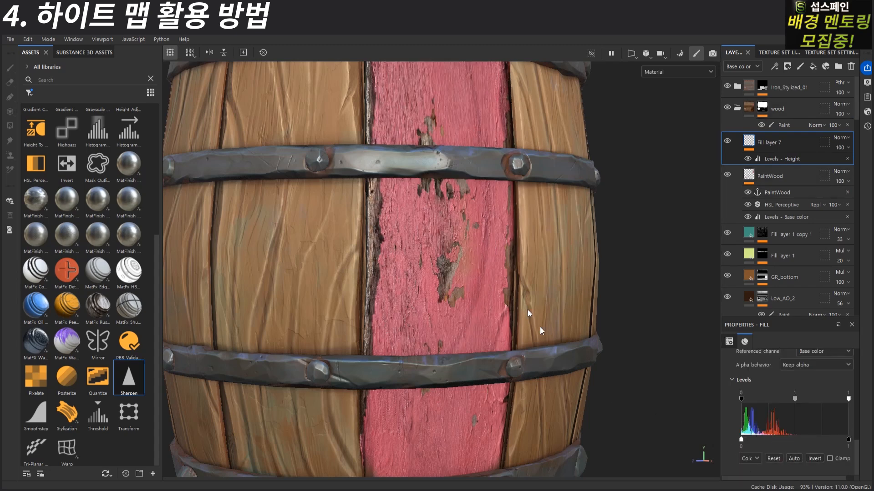
- Lower the inverted roughness levels' output limit to 0.665 and check the plank's shine
{"action": "left_click_drag", "start_coordinate": [740, 399], "coordinate": [679, 405]}
{"action": "mouse_move", "coordinate": [839, 399]}
{"action": "left_mouse_down"}
{"action": "mouse_move", "coordinate": [763, 403]}
{"action": "mouse_move", "coordinate": [848, 406]}
{"action": "left_mouse_up"}
{"action": "mouse_move", "coordinate": [847, 439]}
{"action": "left_mouse_down"}
{"action": "mouse_move", "coordinate": [775, 437]}
{"action": "mouse_move", "coordinate": [845, 438]}
{"action": "mouse_move", "coordinate": [813, 441]}
{"action": "left_mouse_up"}
{"action": "left_click_drag", "start_coordinate": [591, 305], "coordinate": [497, 312], "text": "alt"}
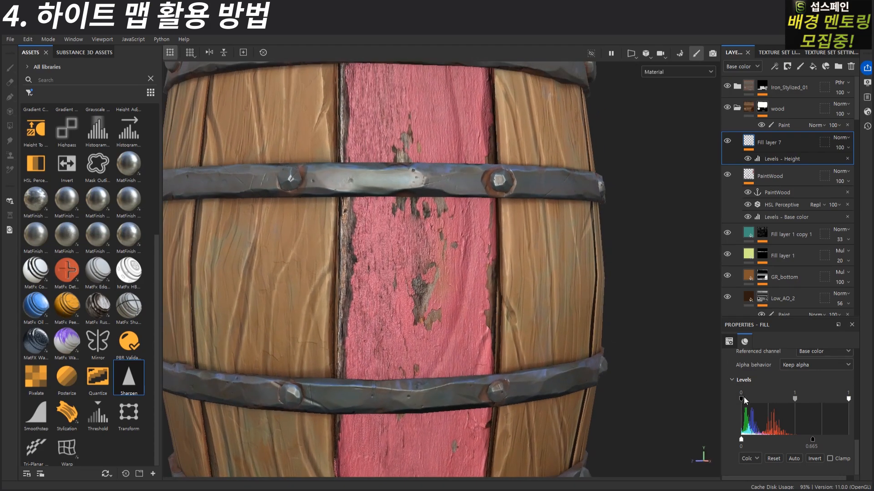
- Set the roughness source's input white point to 0.941, checking the plank under different lighting and angles
{"action": "left_click_drag", "start_coordinate": [750, 399], "coordinate": [741, 399]}
{"action": "mouse_move", "coordinate": [848, 399]}
{"action": "left_mouse_down"}
{"action": "mouse_move", "coordinate": [793, 400]}
{"action": "mouse_move", "coordinate": [840, 401]}
{"action": "mouse_move", "coordinate": [816, 399]}
{"action": "mouse_move", "coordinate": [833, 407]}
{"action": "left_mouse_up"}
{"action": "left_click_drag", "start_coordinate": [637, 337], "coordinate": [489, 284], "text": "alt"}
{"action": "right_click_drag", "start_coordinate": [488, 262], "coordinate": [753, 367], "text": "alt"}
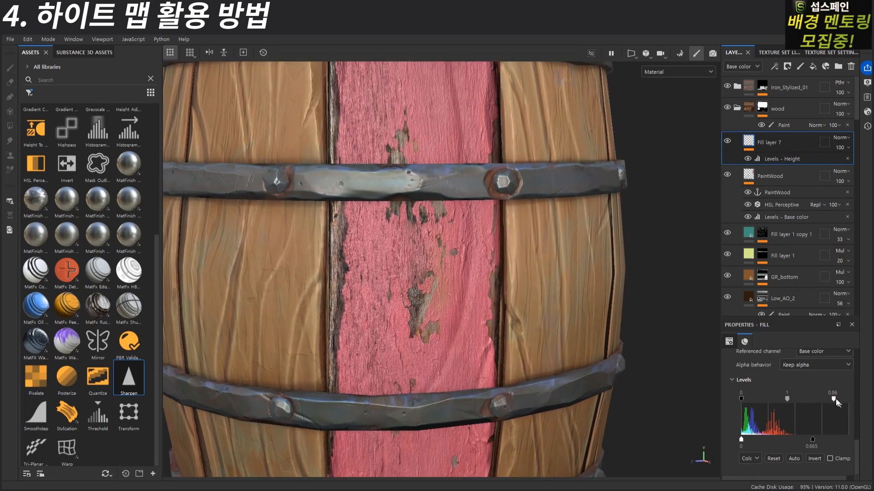
{"action": "left_click_drag", "start_coordinate": [832, 400], "coordinate": [841, 402]}
{"action": "left_click_drag", "start_coordinate": [519, 336], "coordinate": [546, 332], "text": "alt"}
{"action": "right_click_drag", "start_coordinate": [546, 332], "coordinate": [636, 344], "text": "alt"}
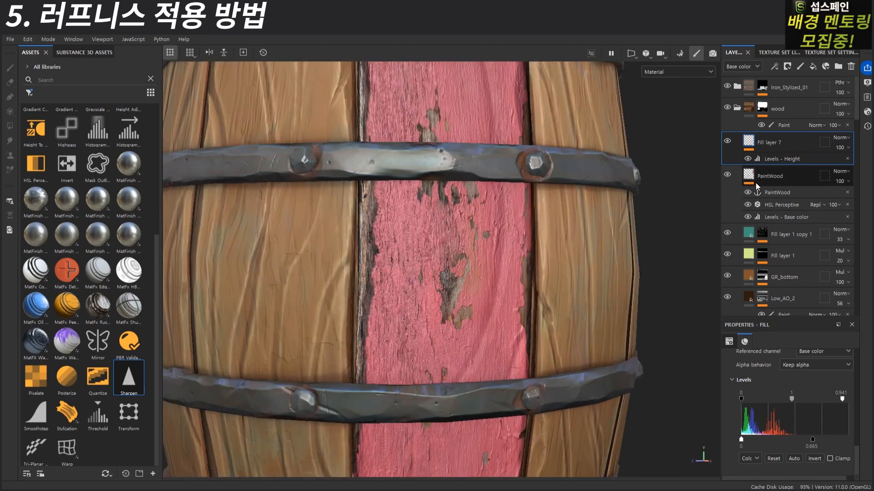
- Add a second Levels effect to Fill layer 7 and make it affect the Roughness channel
{"action": "left_click", "coordinate": [774, 159]}
{"action": "right_click_drag", "start_coordinate": [537, 286], "coordinate": [695, 224], "text": "alt"}
{"action": "left_click", "coordinate": [753, 147]}
{"action": "right_click", "coordinate": [752, 146]}
{"action": "left_click", "coordinate": [780, 386]}
{"action": "left_click", "coordinate": [795, 361]}
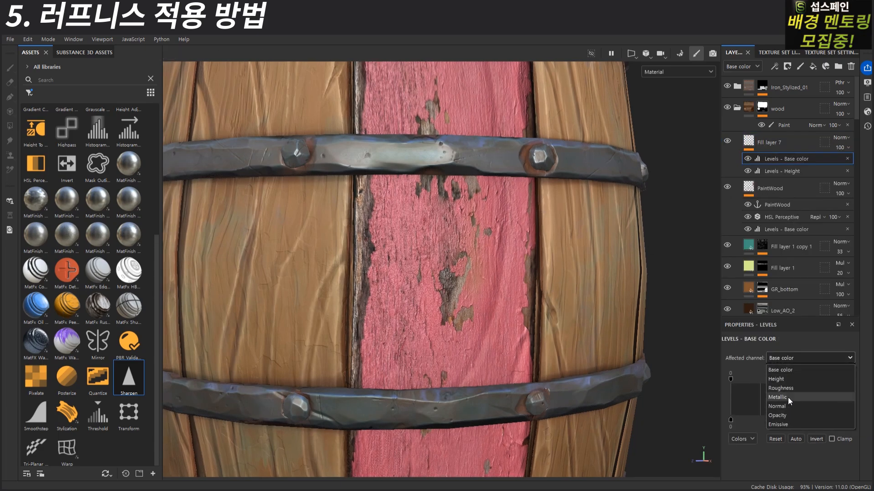
{"action": "left_click", "coordinate": [790, 387]}
{"action": "right_click_drag", "start_coordinate": [591, 204], "coordinate": [683, 178], "text": "alt"}
- Review Fill layer 7's source levels and its roughness and height Levels effects, testing the height effect's input black point
{"action": "left_click", "coordinate": [752, 147]}
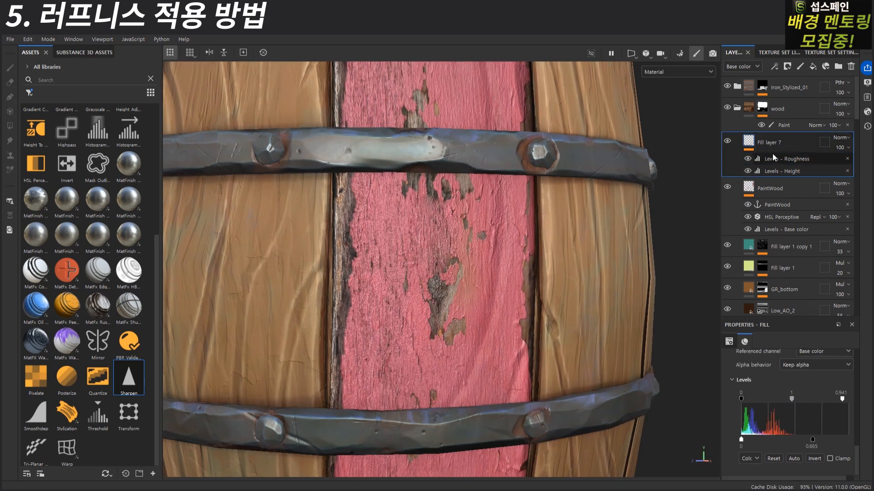
{"action": "scroll", "coordinate": [798, 438], "scroll_direction": "down", "scroll_amount": 2}
{"action": "left_click", "coordinate": [779, 416]}
{"action": "scroll", "coordinate": [779, 413], "scroll_direction": "down", "scroll_amount": 3}
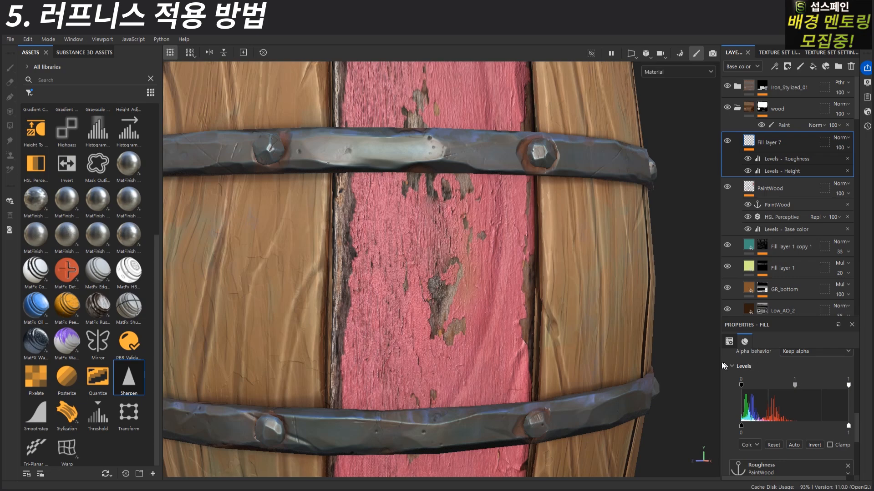
{"action": "key", "text": "ctrl+z"}
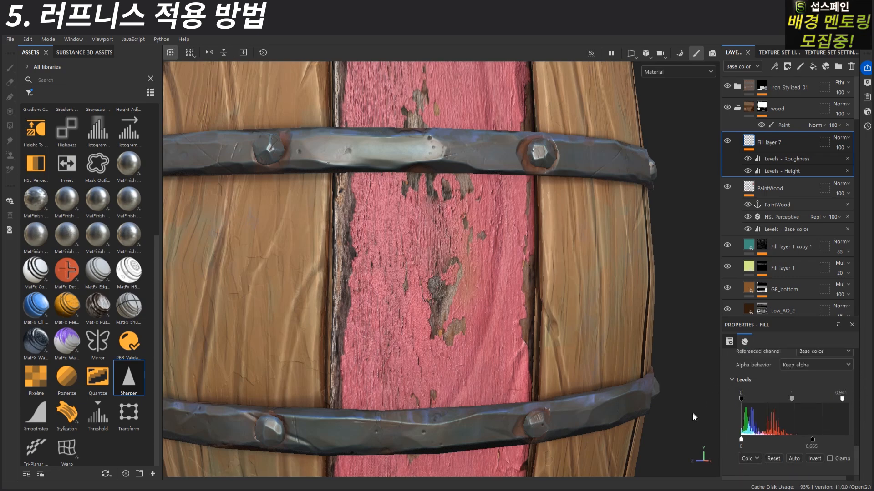
{"action": "left_click", "coordinate": [782, 159]}
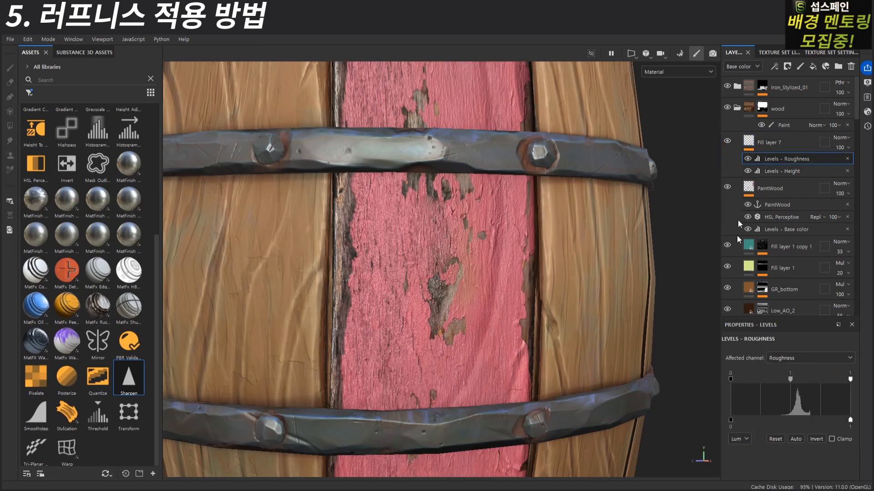
{"action": "left_click", "coordinate": [773, 171]}
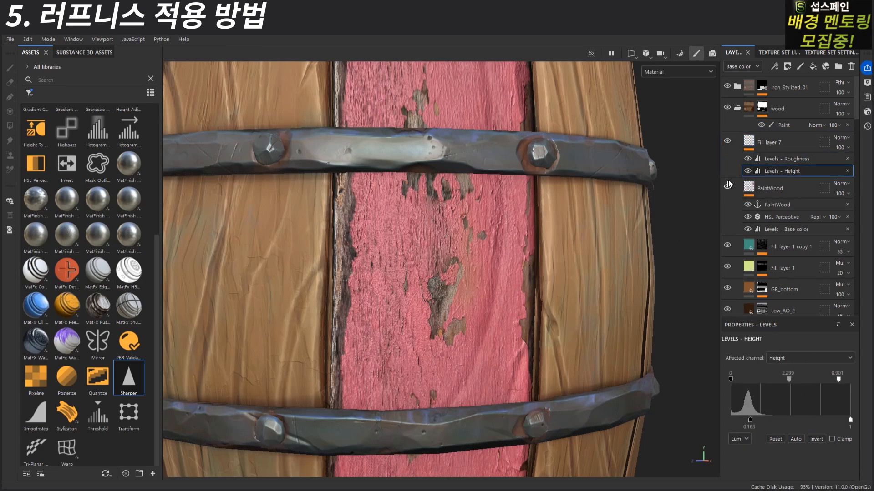
{"action": "left_click_drag", "start_coordinate": [484, 269], "coordinate": [496, 288], "text": "alt"}
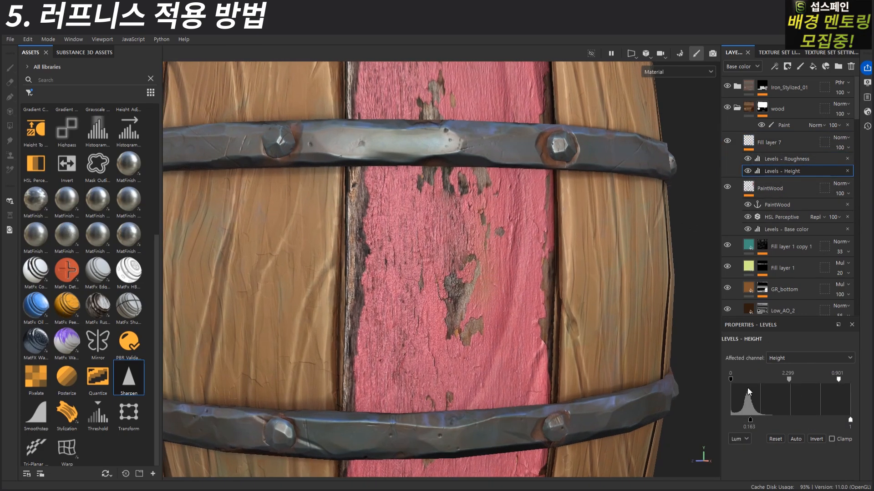
{"action": "mouse_move", "coordinate": [731, 379]}
{"action": "left_mouse_down"}
{"action": "mouse_move", "coordinate": [752, 385]}
{"action": "mouse_move", "coordinate": [473, 324]}
{"action": "mouse_move", "coordinate": [373, 326]}
{"action": "left_mouse_up"}
- Set the roughness Levels effect's input black point to 0.072 and its midtone to 0.995
{"action": "left_click", "coordinate": [790, 160]}
{"action": "left_click_drag", "start_coordinate": [590, 382], "coordinate": [605, 386], "text": "alt"}
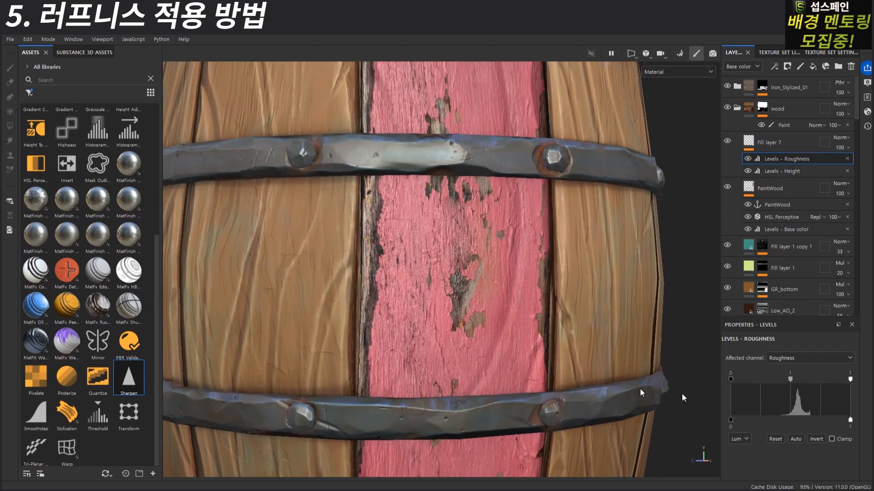
{"action": "left_click", "coordinate": [759, 142]}
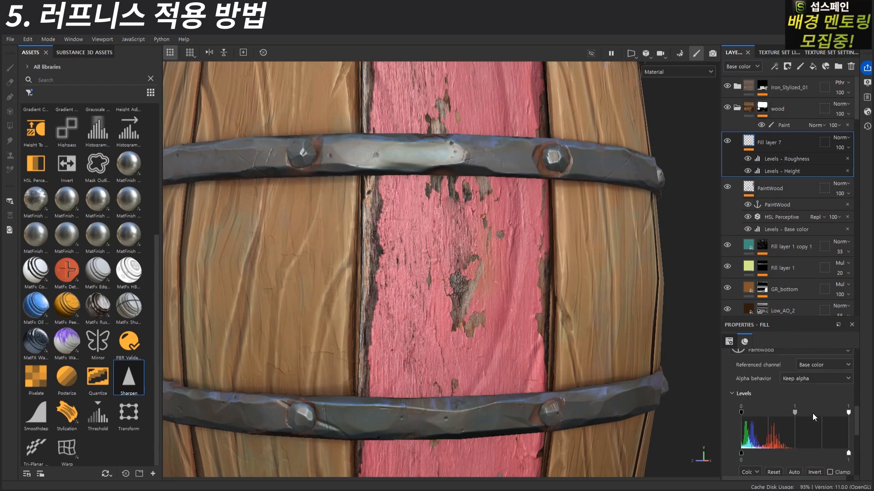
{"action": "left_click", "coordinate": [786, 159]}
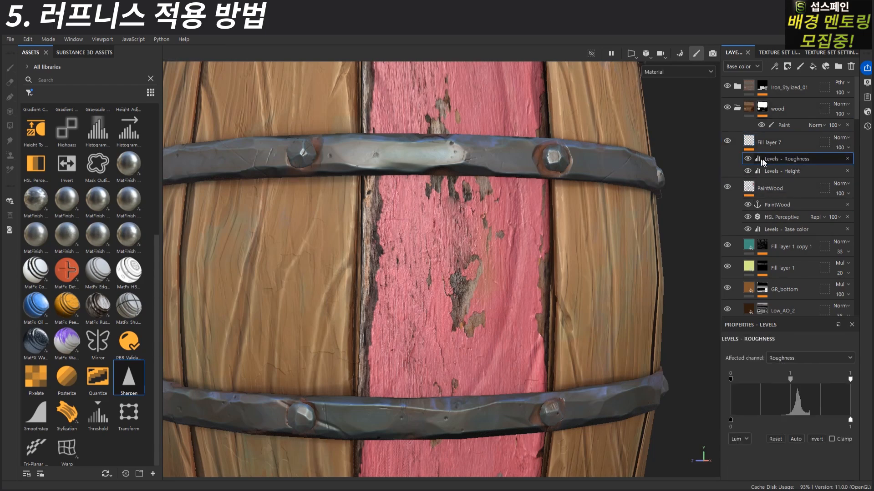
{"action": "left_click_drag", "start_coordinate": [517, 273], "coordinate": [476, 259], "text": "alt"}
{"action": "mouse_move", "coordinate": [728, 381]}
{"action": "left_mouse_down"}
{"action": "mouse_move", "coordinate": [755, 381]}
{"action": "mouse_move", "coordinate": [735, 385]}
{"action": "left_mouse_up"}
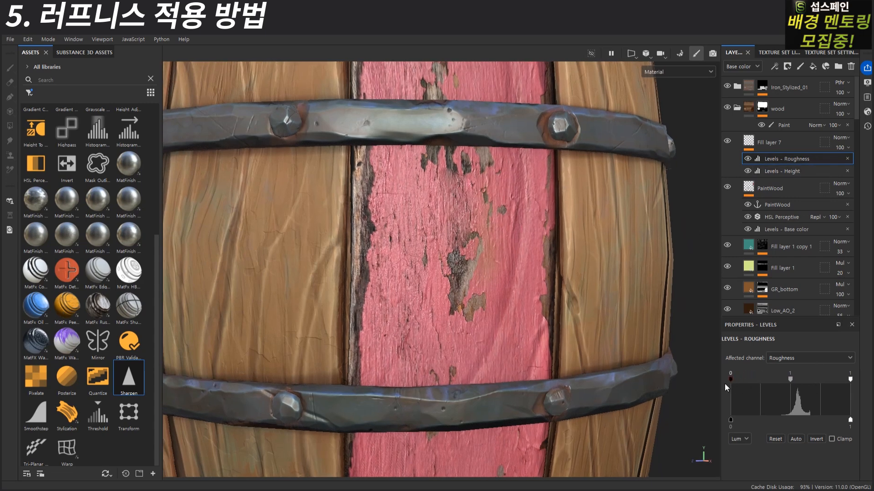
{"action": "mouse_move", "coordinate": [794, 379]}
{"action": "left_mouse_down"}
{"action": "mouse_move", "coordinate": [780, 381]}
{"action": "mouse_move", "coordinate": [801, 384]}
{"action": "mouse_move", "coordinate": [792, 387]}
{"action": "left_mouse_up"}
{"action": "left_click_drag", "start_coordinate": [525, 334], "coordinate": [580, 317], "text": "alt"}
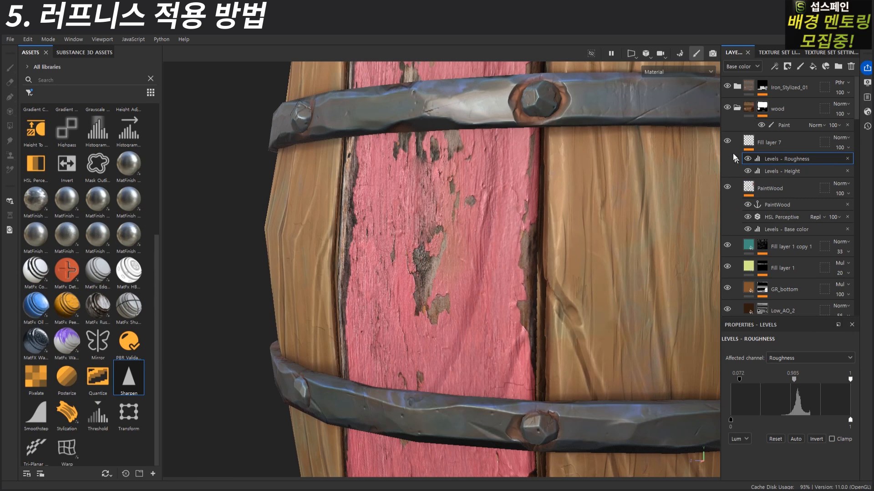
- Toggle Fill layer 7's visibility repeatedly to compare the plank with and without the height and roughness detail
{"action": "left_click", "coordinate": [728, 141]}
{"action": "left_click", "coordinate": [727, 141]}
{"action": "left_click", "coordinate": [728, 140]}
{"action": "left_click", "coordinate": [728, 141]}
{"action": "left_click_drag", "start_coordinate": [485, 222], "coordinate": [570, 227], "text": "alt"}
{"action": "left_click", "coordinate": [728, 140]}
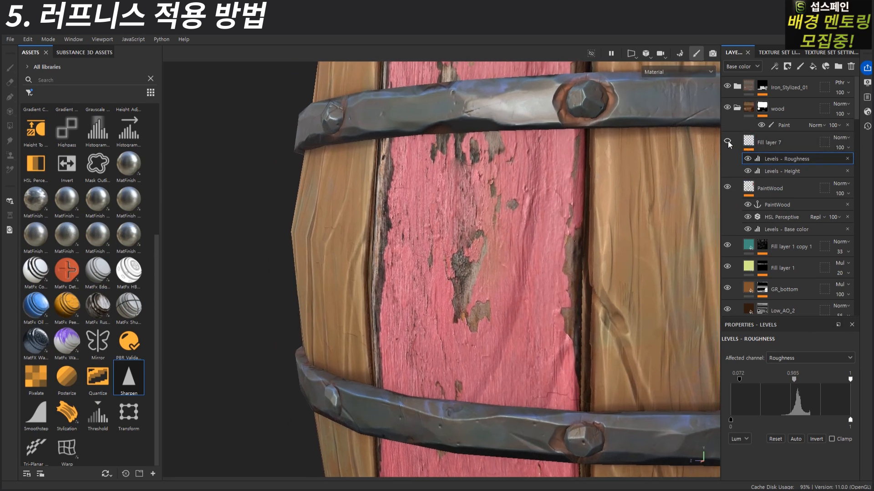
{"action": "left_click", "coordinate": [728, 140]}
{"action": "left_click", "coordinate": [728, 141]}
{"action": "left_click", "coordinate": [727, 141]}
{"action": "left_click", "coordinate": [727, 141]}
{"action": "left_click", "coordinate": [727, 141]}
{"action": "left_click", "coordinate": [728, 141]}
{"action": "left_click", "coordinate": [727, 140]}
{"action": "left_click", "coordinate": [727, 141]}
{"action": "left_click", "coordinate": [728, 141]}
{"action": "left_click", "coordinate": [728, 140]}
{"action": "left_click", "coordinate": [728, 141]}
{"action": "mouse_move", "coordinate": [503, 236]}
{"action": "left_mouse_down", "text": "alt"}
{"action": "mouse_move", "coordinate": [610, 246]}
{"action": "mouse_move", "coordinate": [526, 244]}
{"action": "left_mouse_up", "text": "alt"}
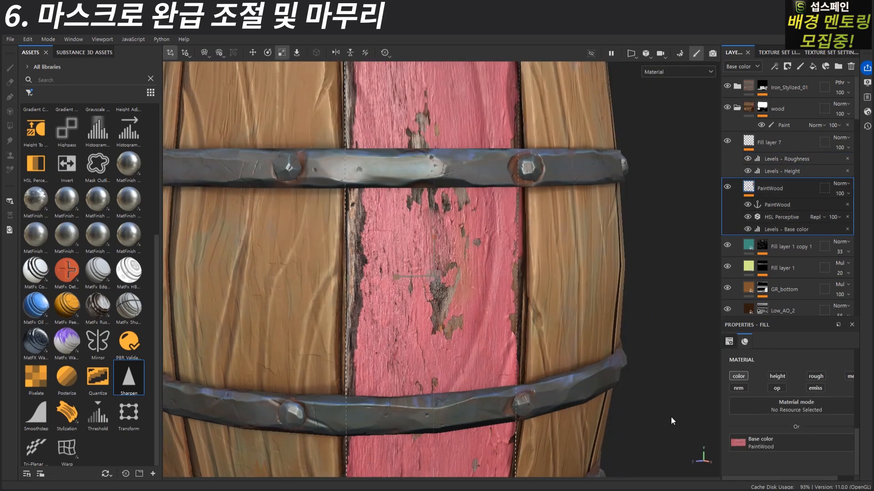
- Inspect the pink plank's peeling paint and surface relief between the iron bands from several angles and distances
{"action": "left_click_drag", "start_coordinate": [499, 307], "coordinate": [509, 273], "text": "alt"}
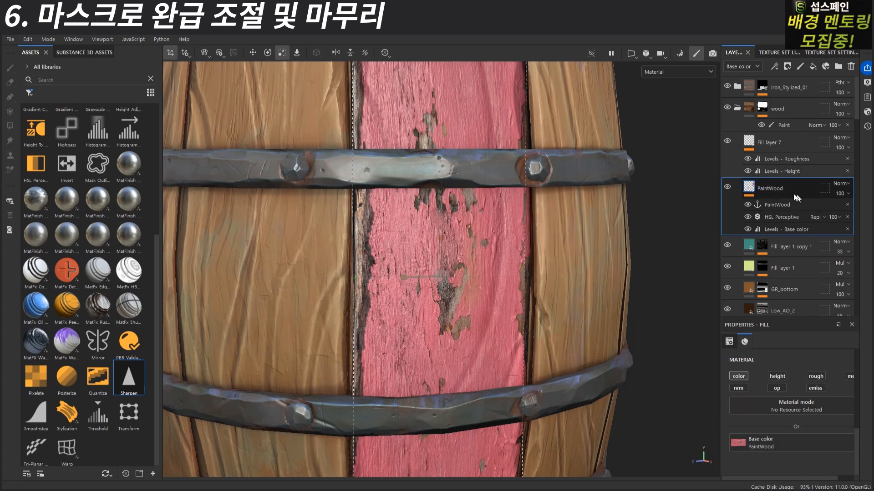
{"action": "left_click_drag", "start_coordinate": [532, 243], "coordinate": [528, 242], "text": "alt"}
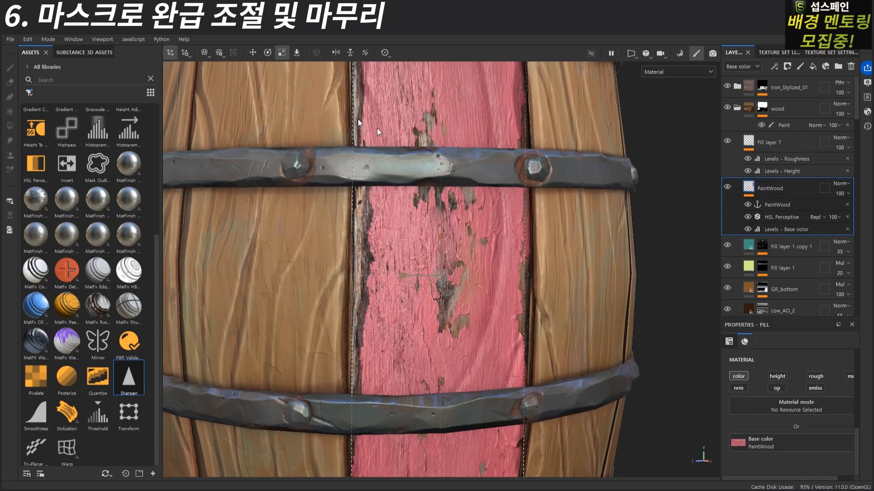
{"action": "left_click", "coordinate": [268, 53]}
{"action": "left_click", "coordinate": [255, 53]}
{"action": "left_click", "coordinate": [268, 53]}
{"action": "left_click", "coordinate": [282, 53]}
{"action": "scroll", "coordinate": [452, 207], "scroll_direction": "down", "scroll_amount": 1}
{"action": "mouse_move", "coordinate": [452, 207]}
{"action": "left_mouse_down", "text": "alt"}
{"action": "mouse_move", "coordinate": [438, 222]}
{"action": "mouse_move", "coordinate": [452, 242]}
{"action": "mouse_move", "coordinate": [452, 234]}
{"action": "mouse_move", "coordinate": [555, 241]}
{"action": "mouse_move", "coordinate": [541, 250]}
{"action": "left_mouse_up", "text": "alt"}
{"action": "scroll", "coordinate": [532, 243], "scroll_direction": "up", "scroll_amount": 1}
{"action": "scroll", "coordinate": [554, 241], "scroll_direction": "down", "scroll_amount": 2}
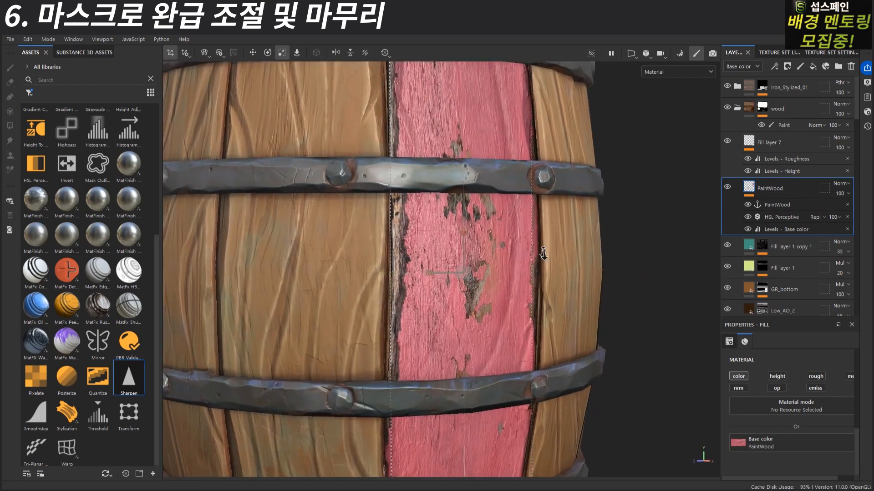
{"action": "middle_click_drag", "start_coordinate": [540, 249], "coordinate": [517, 273], "text": "alt"}
{"action": "left_click_drag", "start_coordinate": [517, 274], "coordinate": [497, 270], "text": "alt"}
{"action": "middle_click_drag", "start_coordinate": [498, 270], "coordinate": [493, 260], "text": "alt"}
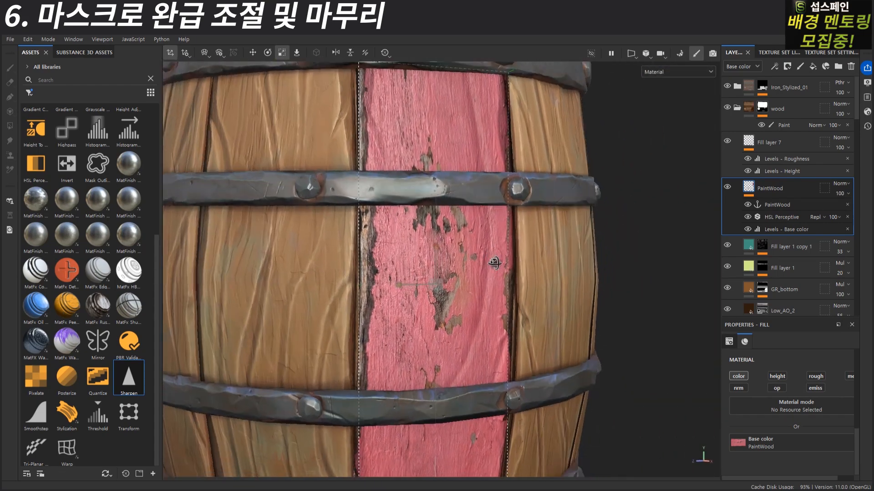
{"action": "scroll", "coordinate": [493, 260], "scroll_direction": "down", "scroll_amount": 1}
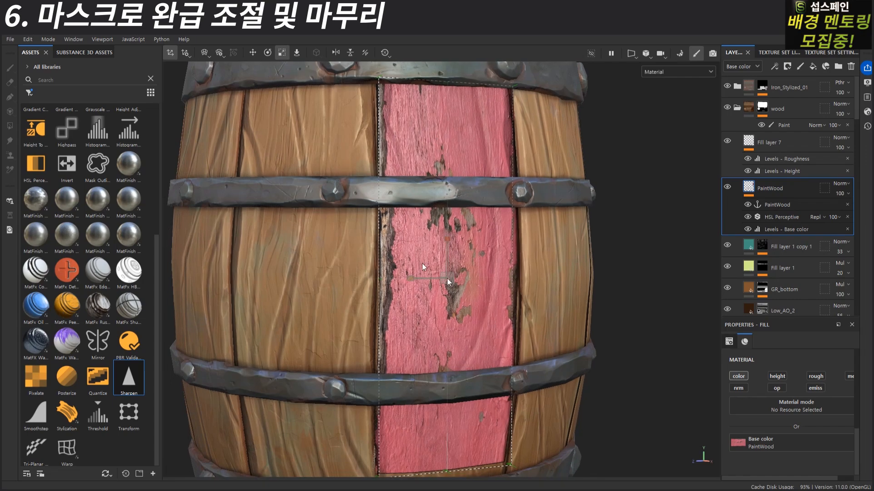
{"action": "scroll", "coordinate": [515, 309], "scroll_direction": "up", "scroll_amount": 2}
{"action": "scroll", "coordinate": [597, 240], "scroll_direction": "down", "scroll_amount": 1}
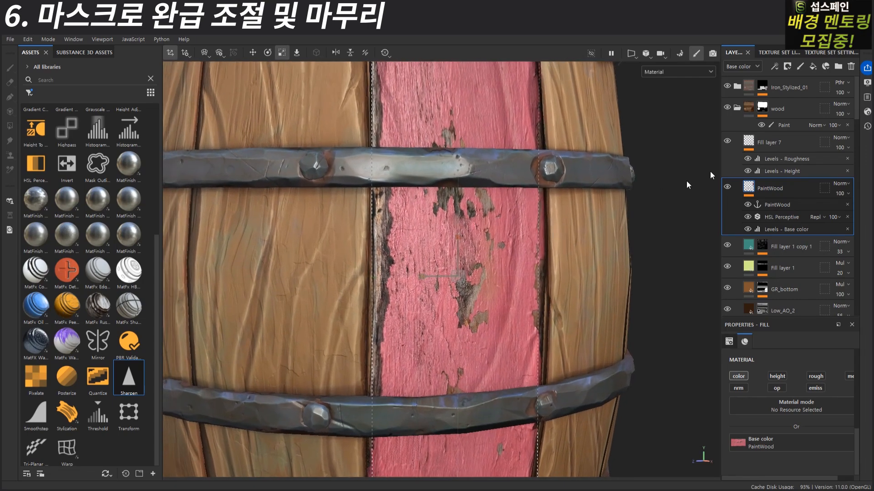
- Add a black mask to the PaintWood layer and give it a fill effect using Grunge Map 002
{"action": "right_click", "coordinate": [754, 188]}
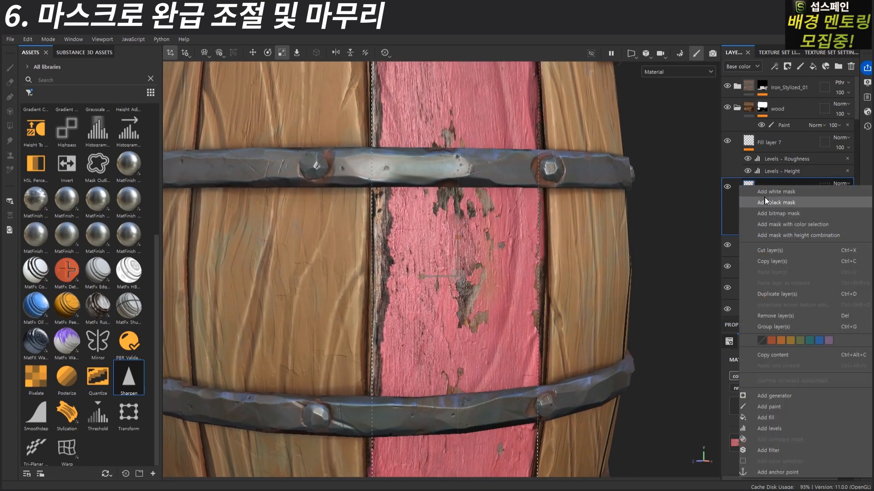
{"action": "left_click", "coordinate": [767, 198]}
{"action": "right_click", "coordinate": [757, 187]}
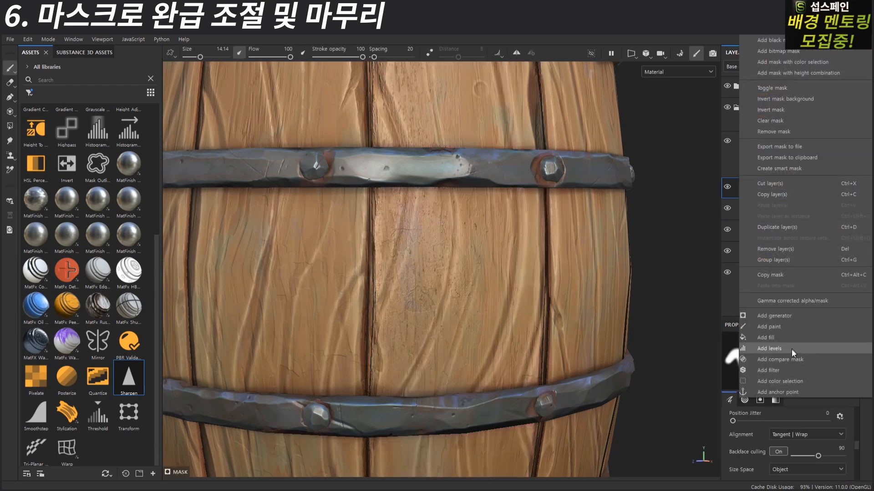
{"action": "left_click", "coordinate": [786, 339]}
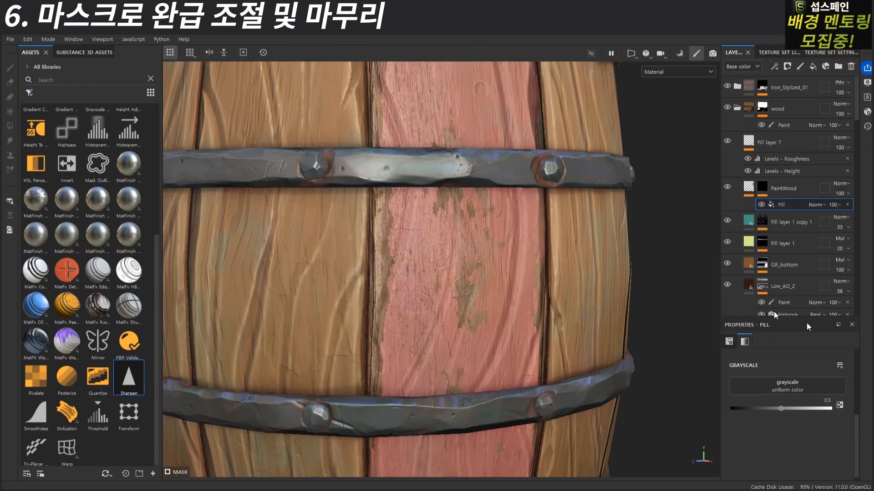
{"action": "left_click", "coordinate": [787, 386]}
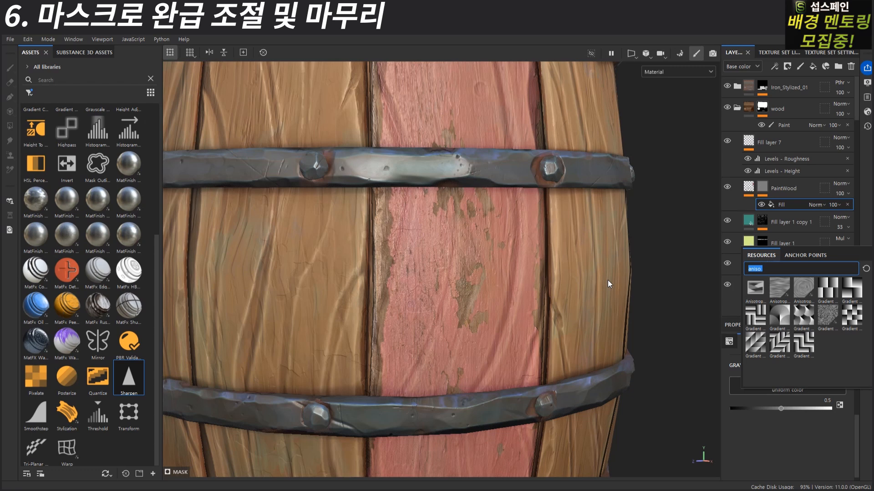
{"action": "type", "text": "grunge 2"}
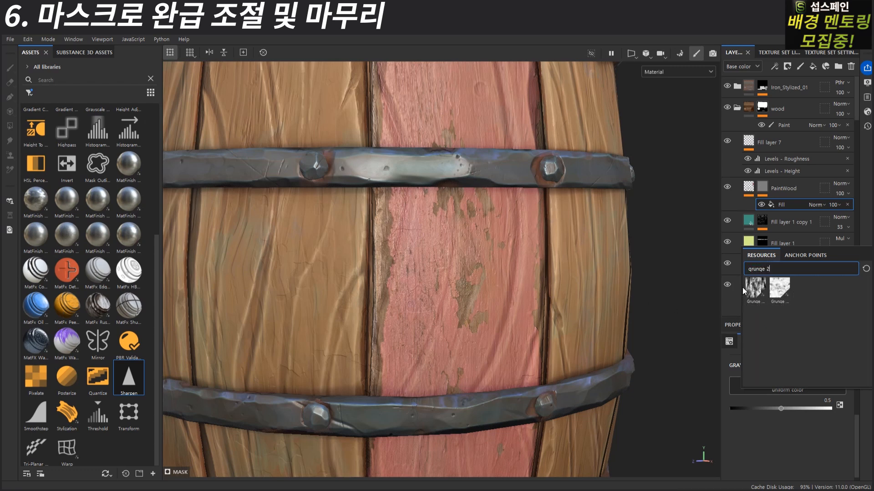
{"action": "left_click", "coordinate": [751, 288]}
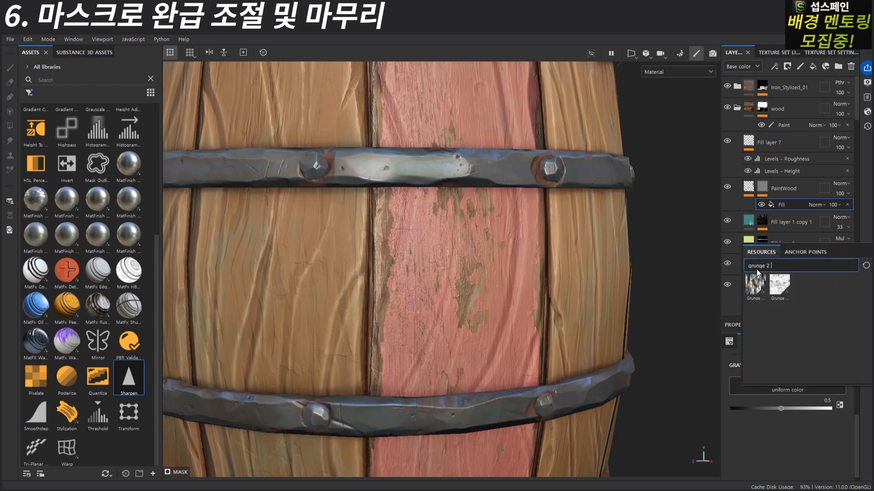
- Display the PaintWood mask and set its grunge fill to tri-planar projection with unlocked tiling of 3.8 by 1
{"action": "left_click", "coordinate": [762, 187], "text": "alt"}
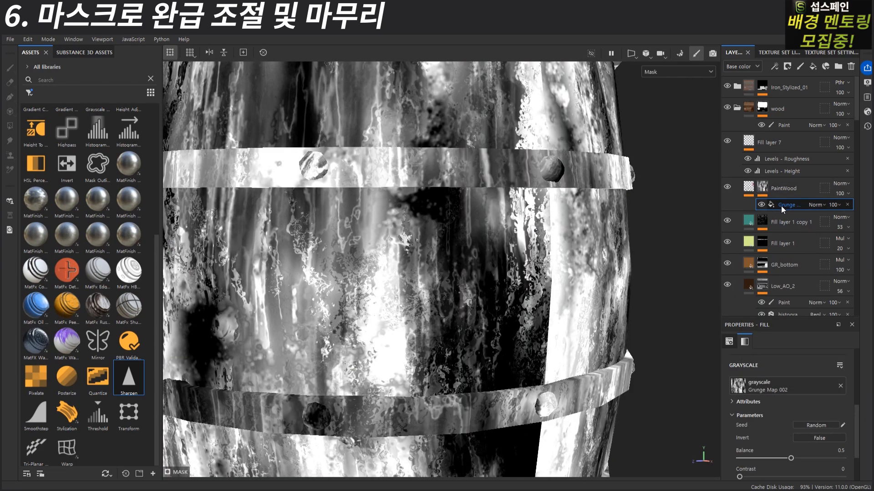
{"action": "scroll", "coordinate": [758, 372], "scroll_direction": "up", "scroll_amount": 3}
{"action": "scroll", "coordinate": [758, 373], "scroll_direction": "up", "scroll_amount": 2}
{"action": "left_click", "coordinate": [779, 375]}
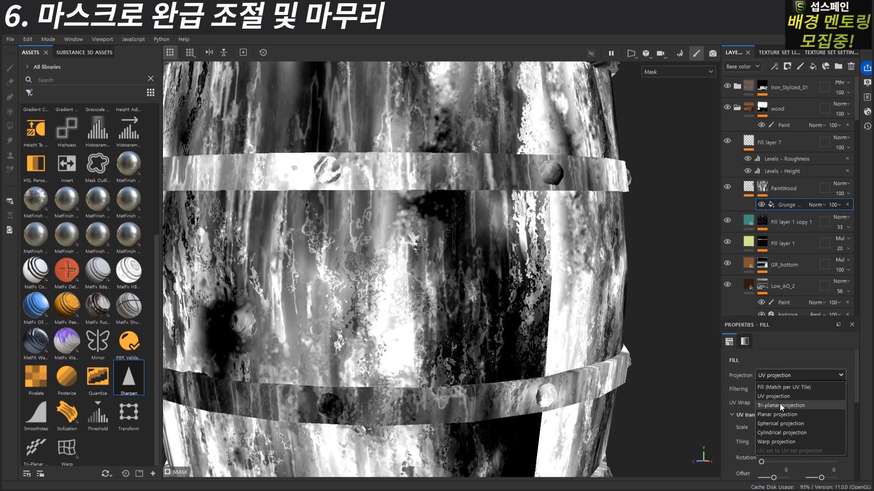
{"action": "left_click", "coordinate": [775, 406]}
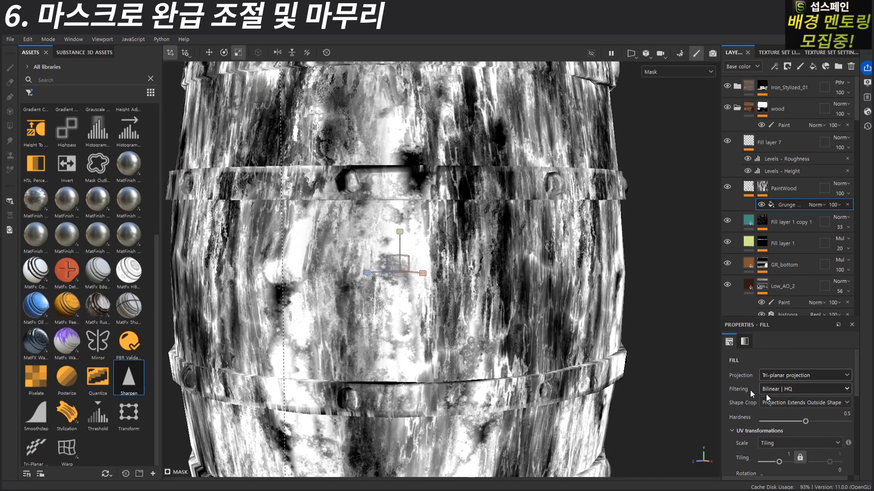
{"action": "left_click", "coordinate": [800, 457]}
{"action": "left_click_drag", "start_coordinate": [778, 462], "coordinate": [781, 464]}
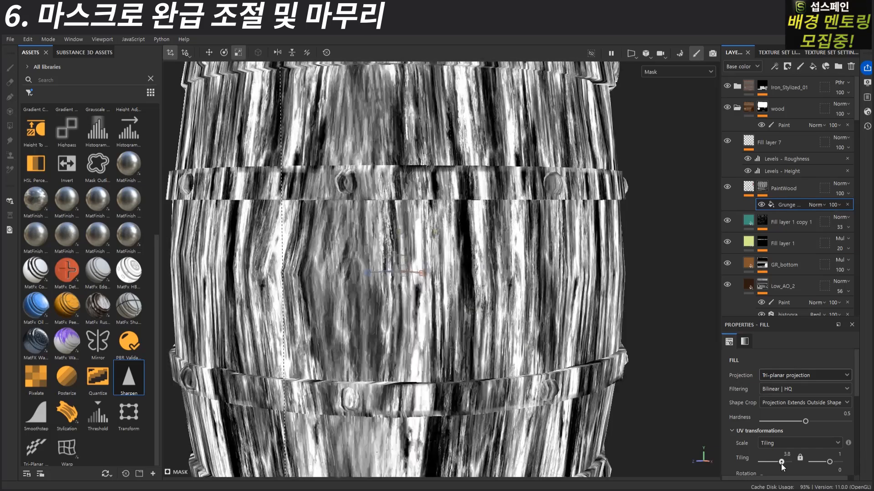
- Return to the material view and set the grunge mask fill's balance to 0.59
{"action": "mouse_move", "coordinate": [594, 312]}
{"action": "right_mouse_down", "text": "alt"}
{"action": "mouse_move", "coordinate": [613, 304]}
{"action": "mouse_move", "coordinate": [603, 246]}
{"action": "mouse_move", "coordinate": [618, 246]}
{"action": "mouse_move", "coordinate": [493, 266]}
{"action": "mouse_move", "coordinate": [587, 330]}
{"action": "right_mouse_up", "text": "alt"}
{"action": "left_click", "coordinate": [749, 186]}
{"action": "left_click", "coordinate": [763, 190]}
{"action": "left_click", "coordinate": [780, 204]}
{"action": "middle_click_drag", "start_coordinate": [587, 330], "coordinate": [552, 302], "text": "alt"}
{"action": "scroll", "coordinate": [769, 427], "scroll_direction": "down", "scroll_amount": 2}
{"action": "scroll", "coordinate": [770, 431], "scroll_direction": "down", "scroll_amount": 3}
{"action": "mouse_move", "coordinate": [794, 414]}
{"action": "left_mouse_down"}
{"action": "mouse_move", "coordinate": [769, 414]}
{"action": "mouse_move", "coordinate": [795, 419]}
{"action": "left_mouse_up"}
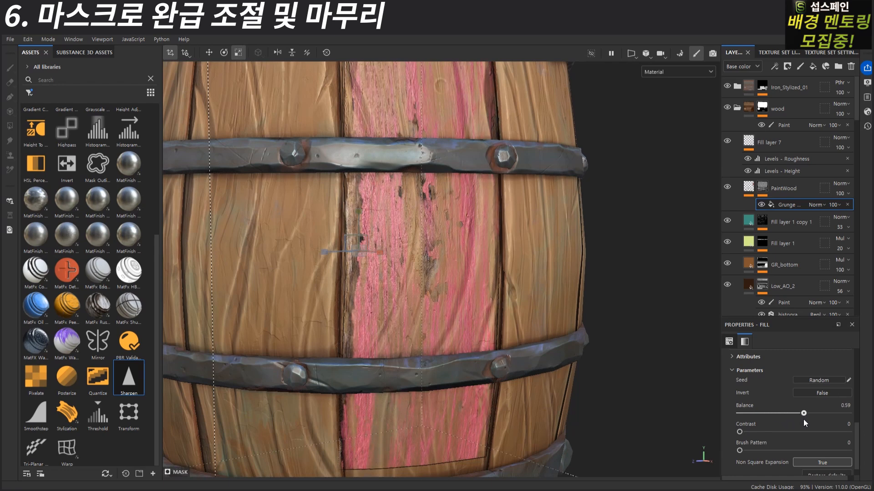
- Examine the masked pink plank up close and toggle the PaintWood mask to compare the paint with and without it
{"action": "middle_click_drag", "start_coordinate": [641, 338], "coordinate": [642, 346], "text": "alt"}
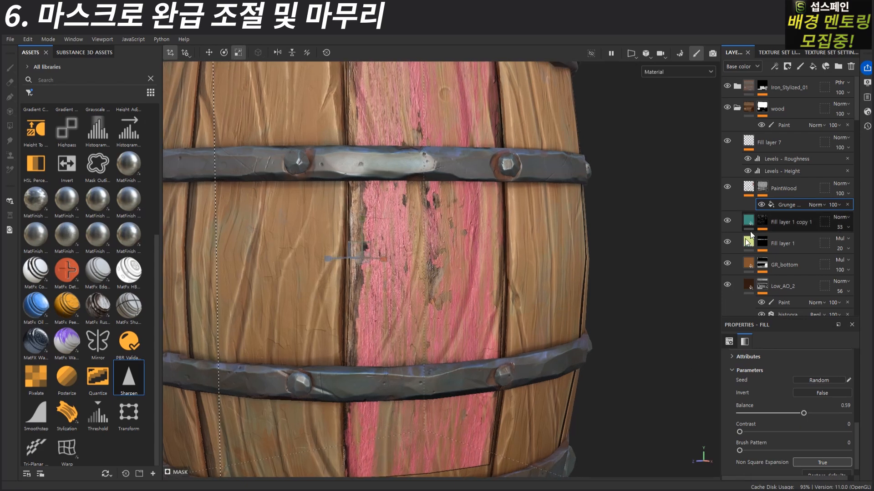
{"action": "middle_click_drag", "start_coordinate": [471, 235], "coordinate": [473, 273], "text": "alt"}
{"action": "mouse_move", "coordinate": [474, 273]}
{"action": "left_mouse_down", "text": "alt"}
{"action": "mouse_move", "coordinate": [429, 283]}
{"action": "mouse_move", "coordinate": [460, 278]}
{"action": "mouse_move", "coordinate": [472, 291]}
{"action": "mouse_move", "coordinate": [490, 277]}
{"action": "left_mouse_up", "text": "alt"}
{"action": "middle_click_drag", "start_coordinate": [469, 257], "coordinate": [498, 247], "text": "alt"}
{"action": "right_click_drag", "start_coordinate": [498, 248], "coordinate": [568, 318], "text": "alt"}
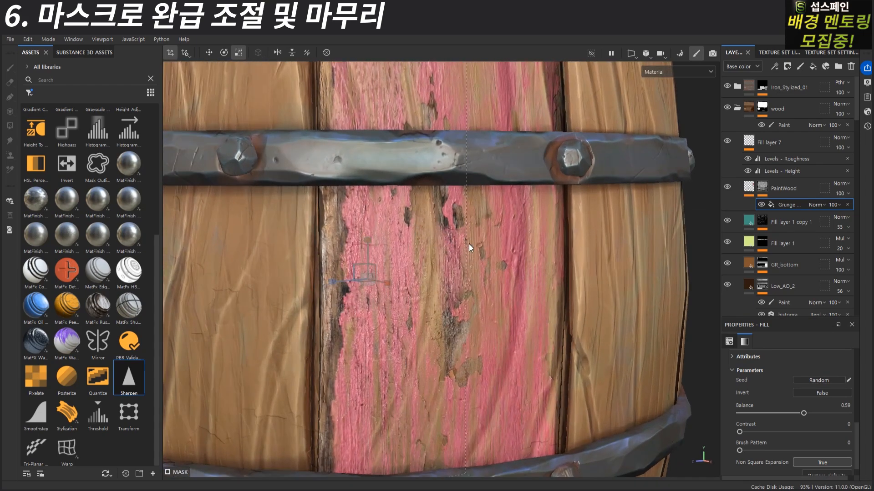
{"action": "left_click_drag", "start_coordinate": [466, 237], "coordinate": [409, 223], "text": "alt"}
{"action": "left_click", "coordinate": [763, 188]}
{"action": "left_click", "coordinate": [763, 188], "text": "shift"}
{"action": "right_click_drag", "start_coordinate": [637, 319], "coordinate": [585, 283], "text": "alt"}
{"action": "middle_click_drag", "start_coordinate": [585, 283], "coordinate": [520, 292], "text": "alt"}
{"action": "right_click_drag", "start_coordinate": [520, 292], "coordinate": [541, 309], "text": "alt"}
{"action": "left_click", "coordinate": [764, 188], "text": "shift"}
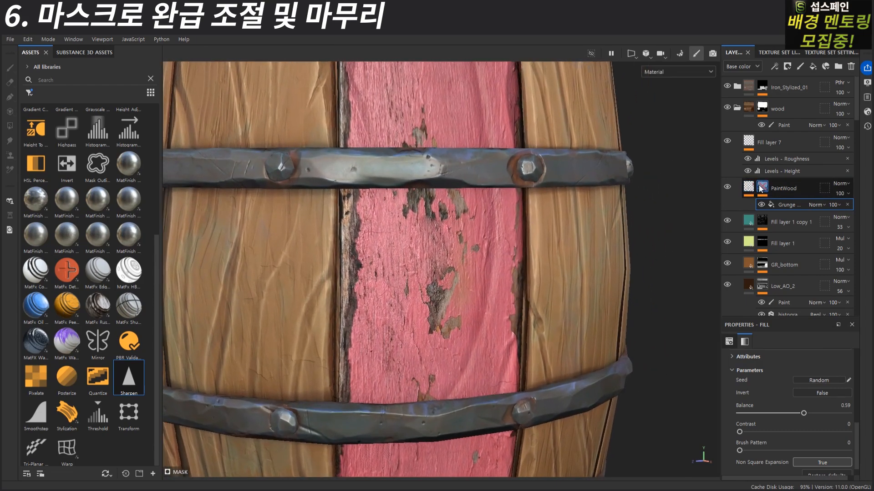
- Examine how the grunge-masked pink paint blends into the wood across the whole barrel, from different angles and distances
{"action": "mouse_move", "coordinate": [532, 254]}
{"action": "left_mouse_down", "text": "alt"}
{"action": "mouse_move", "coordinate": [512, 281]}
{"action": "mouse_move", "coordinate": [471, 250]}
{"action": "mouse_move", "coordinate": [489, 310]}
{"action": "left_mouse_up", "text": "alt"}
{"action": "right_click_drag", "start_coordinate": [489, 310], "coordinate": [514, 330], "text": "alt"}
{"action": "left_click_drag", "start_coordinate": [438, 243], "coordinate": [443, 334], "text": "alt"}
{"action": "right_click_drag", "start_coordinate": [443, 334], "coordinate": [409, 320], "text": "alt"}
{"action": "left_click_drag", "start_coordinate": [409, 320], "coordinate": [411, 269], "text": "alt"}
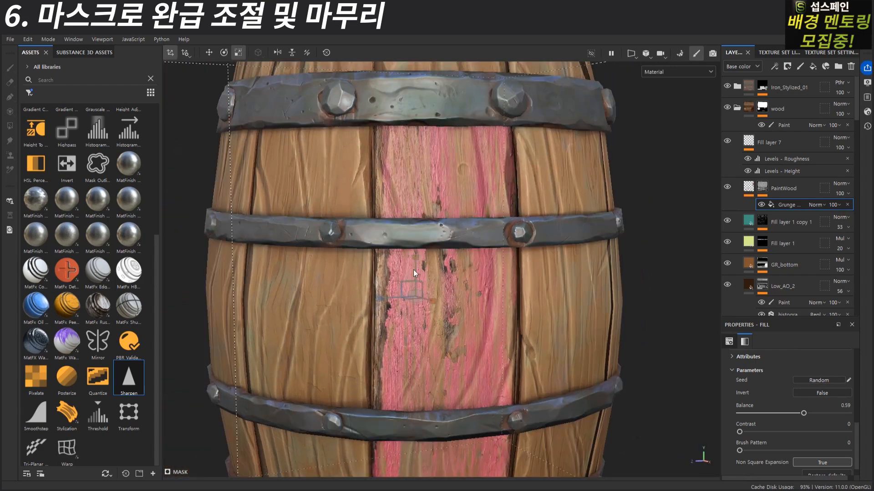
{"action": "right_click_drag", "start_coordinate": [427, 244], "coordinate": [439, 248], "text": "alt"}
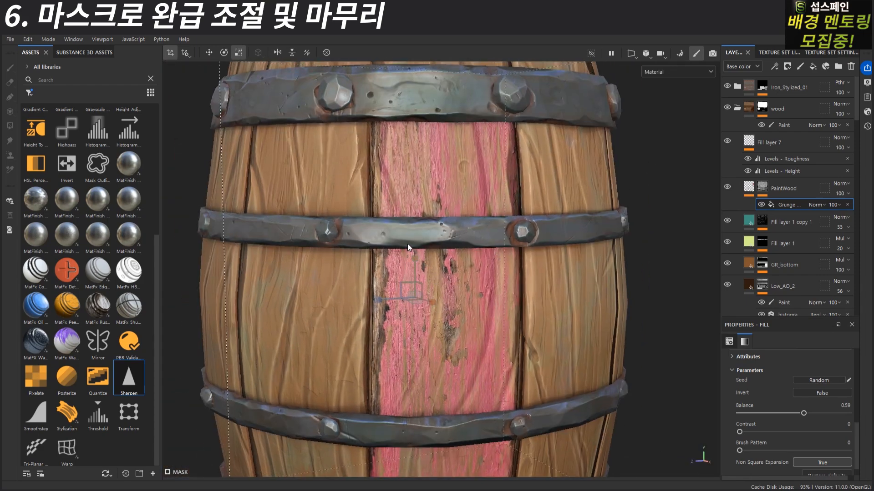
{"action": "left_click_drag", "start_coordinate": [517, 291], "coordinate": [474, 256], "text": "alt"}
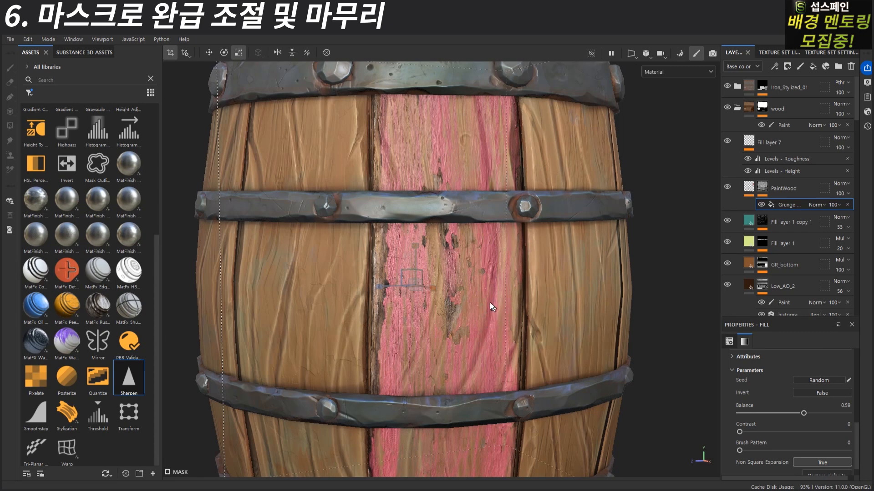
{"action": "left_click_drag", "start_coordinate": [511, 336], "coordinate": [553, 264], "text": "alt"}
{"action": "scroll", "coordinate": [508, 250], "scroll_direction": "down", "scroll_amount": 2}
{"action": "scroll", "coordinate": [594, 292], "scroll_direction": "up", "scroll_amount": 2}
{"action": "scroll", "coordinate": [442, 282], "scroll_direction": "up", "scroll_amount": 1}
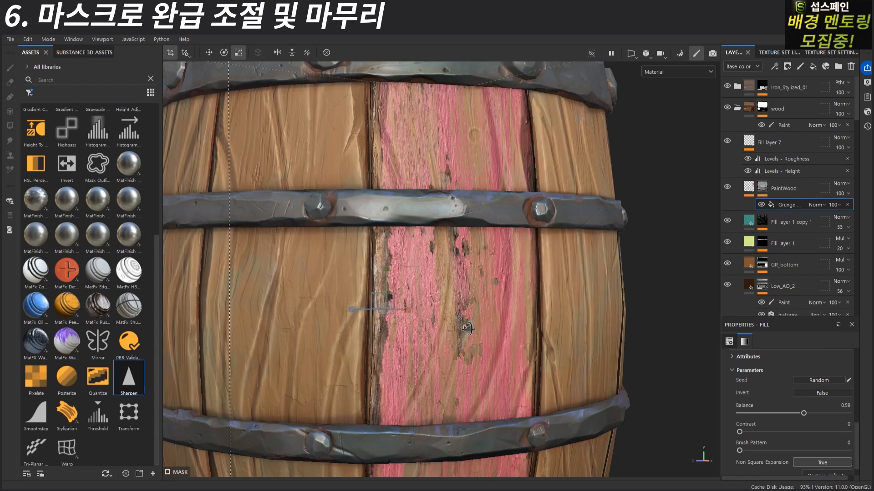
{"action": "left_click_drag", "start_coordinate": [472, 322], "coordinate": [481, 311], "text": "alt"}
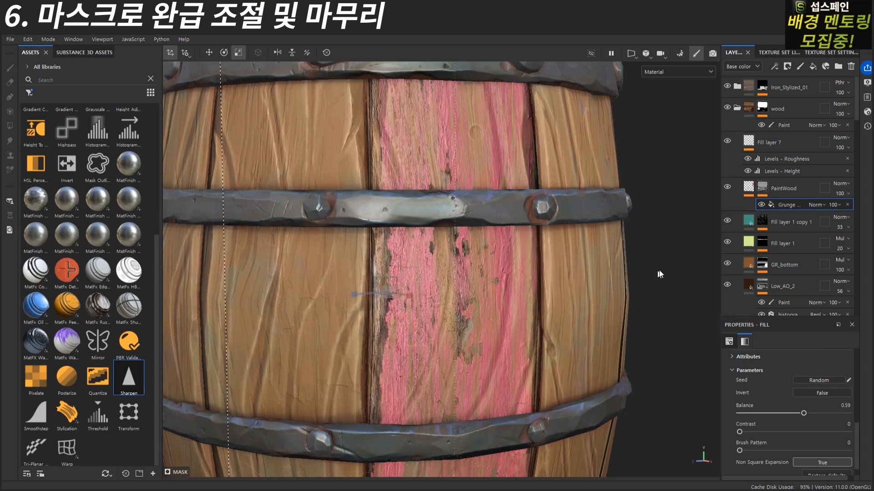
- Compare the plank with the PaintWood mask off and on, and raise the grunge fill's balance to 0.7
{"action": "left_click", "coordinate": [759, 191], "text": "shift"}
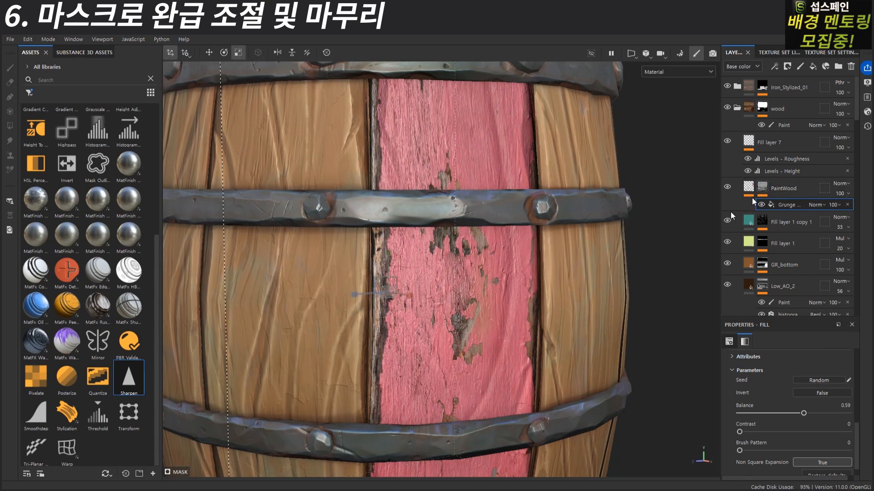
{"action": "left_click_drag", "start_coordinate": [577, 278], "coordinate": [559, 269], "text": "alt"}
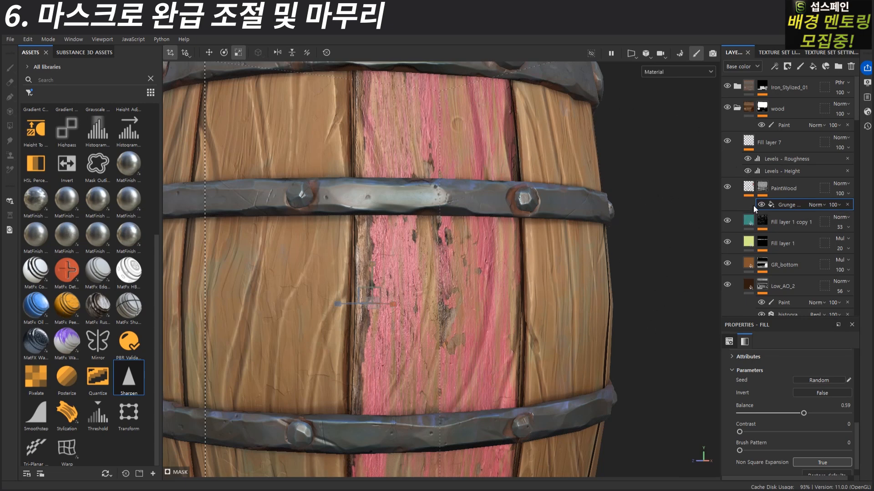
{"action": "left_click", "coordinate": [815, 414]}
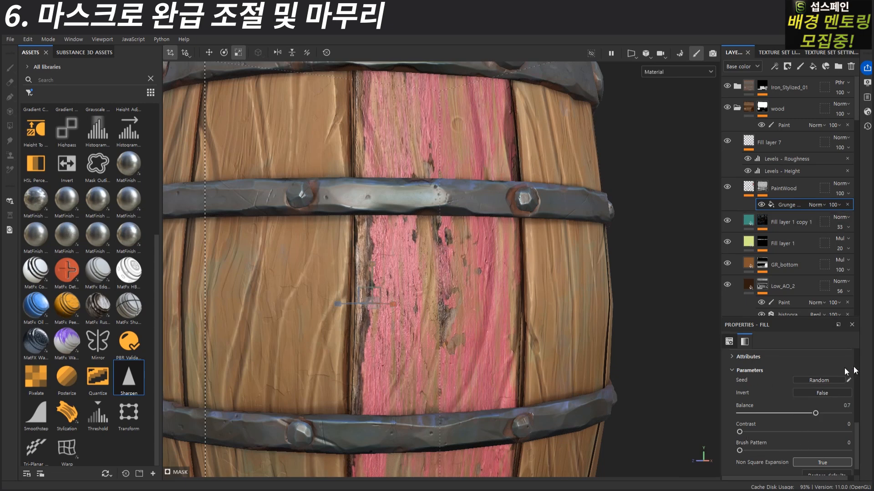